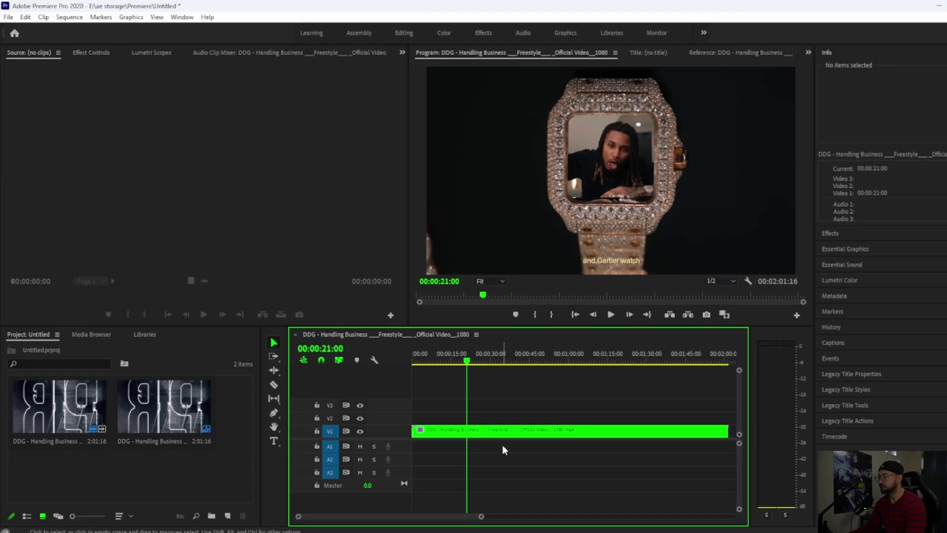
- Export the frame at 00:00:21:00 as a PNG still named 1
click(707, 314)
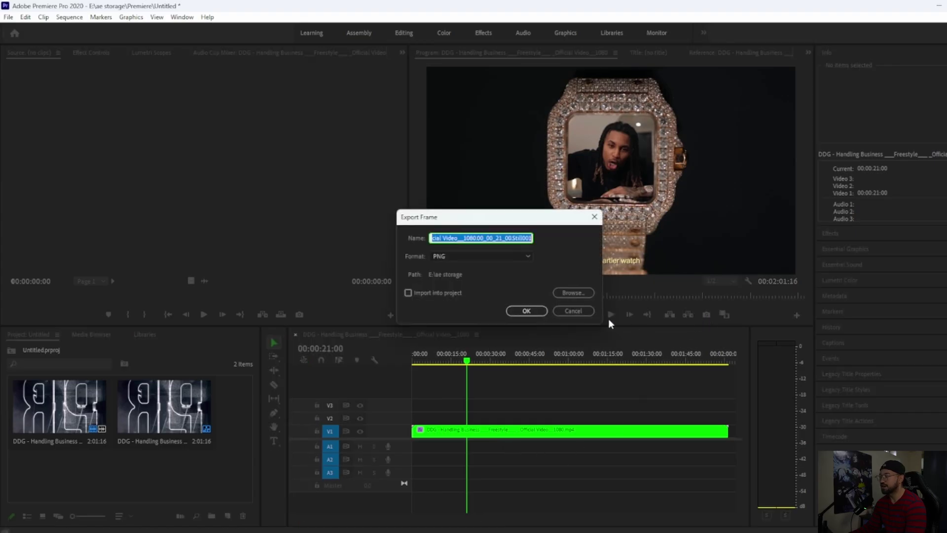
text(1)
key(Tab)
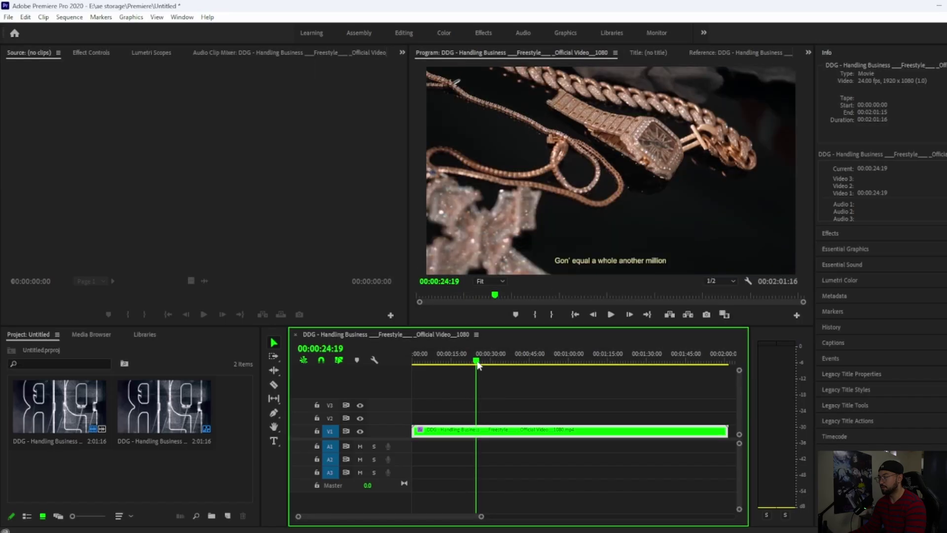
- Export the jewelry frame at 00:00:24:19 as a PNG still named 2
drag(477, 362, 477, 362)
click(706, 314)
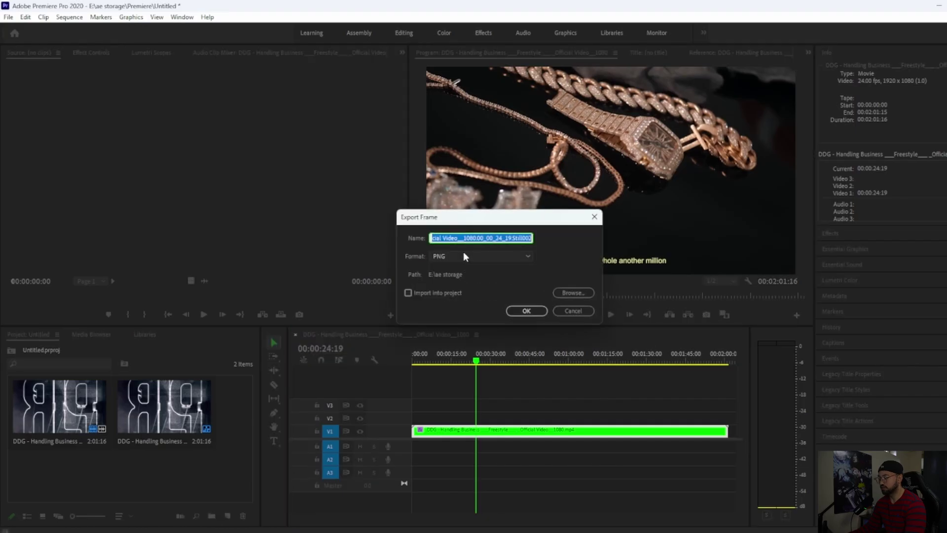
text(2)
click(533, 312)
- Export the frame at 00:01:21:14 as a still named 3
drag(622, 362, 624, 369)
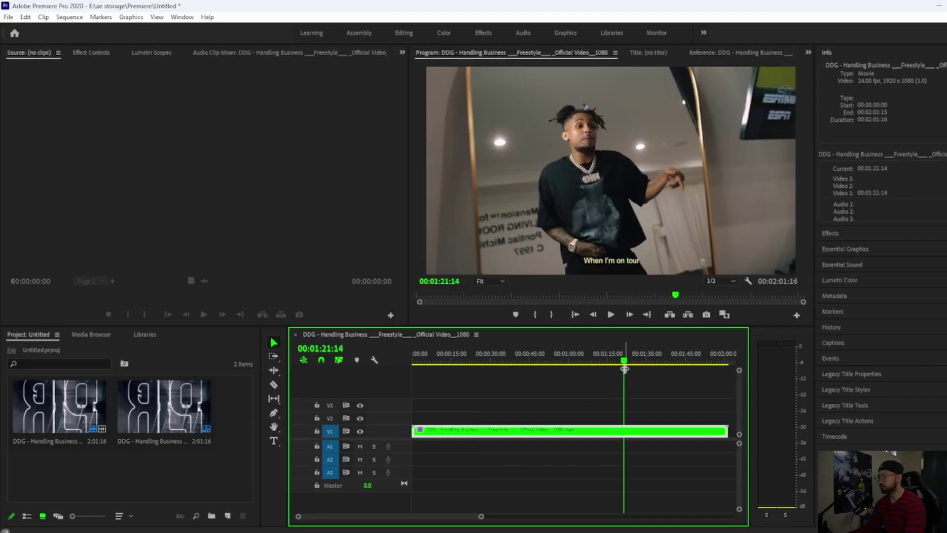
click(708, 315)
text(3)
click(526, 315)
- Export the hair clipper frame at 00:00:23:19 as a PNG still named 4
click(707, 315)
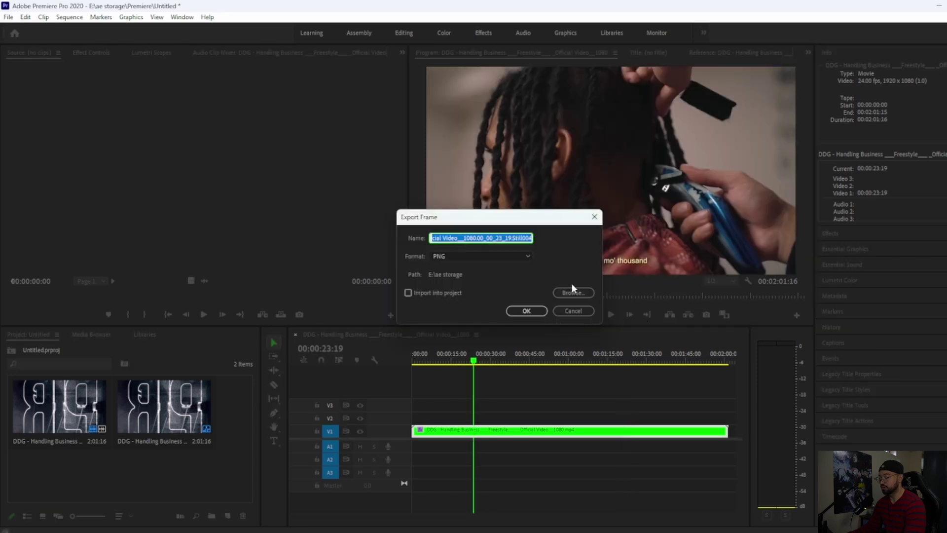
text(4)
click(527, 311)
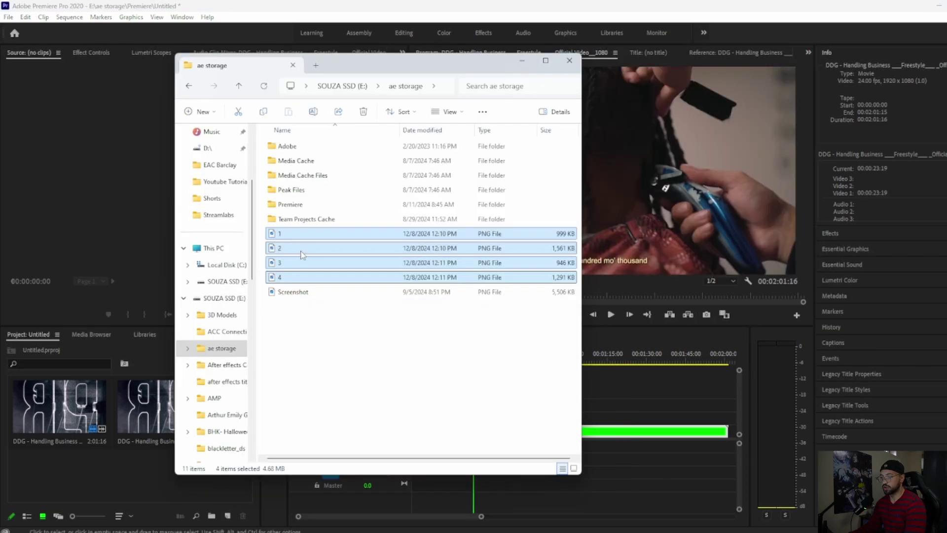
- Import the four exported stills from the ae storage folder and place 1.png on V2 above the video at 00:00:23:19
drag(302, 252, 139, 463)
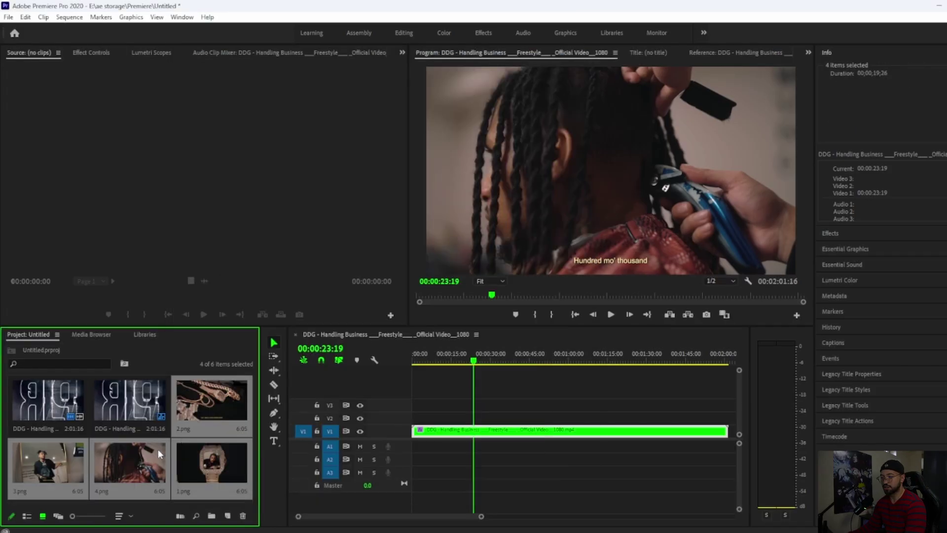
drag(212, 464, 478, 419)
key(equal)
click(575, 361)
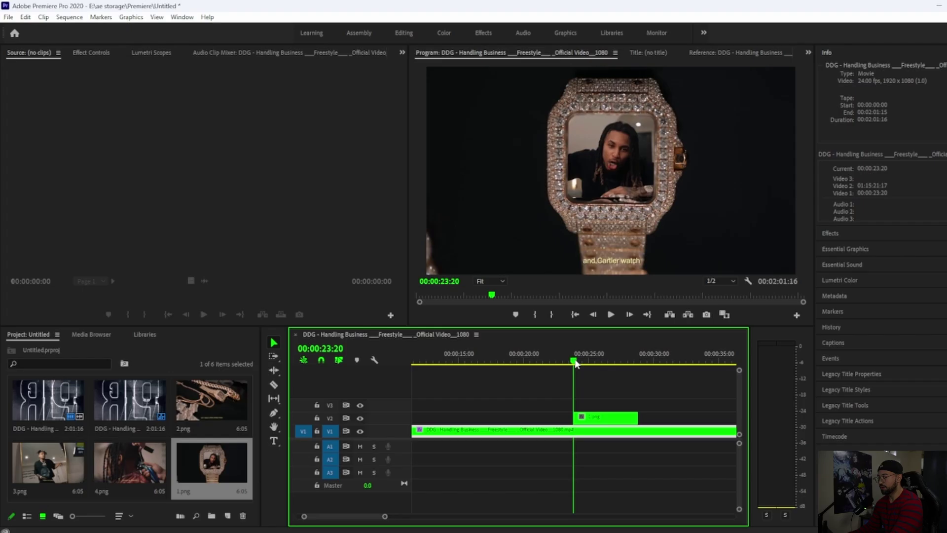
- Place 2.png on V3 so it starts at 00:00:23:23, four frames after 1.png
drag(575, 362, 577, 363)
drag(212, 400, 586, 408)
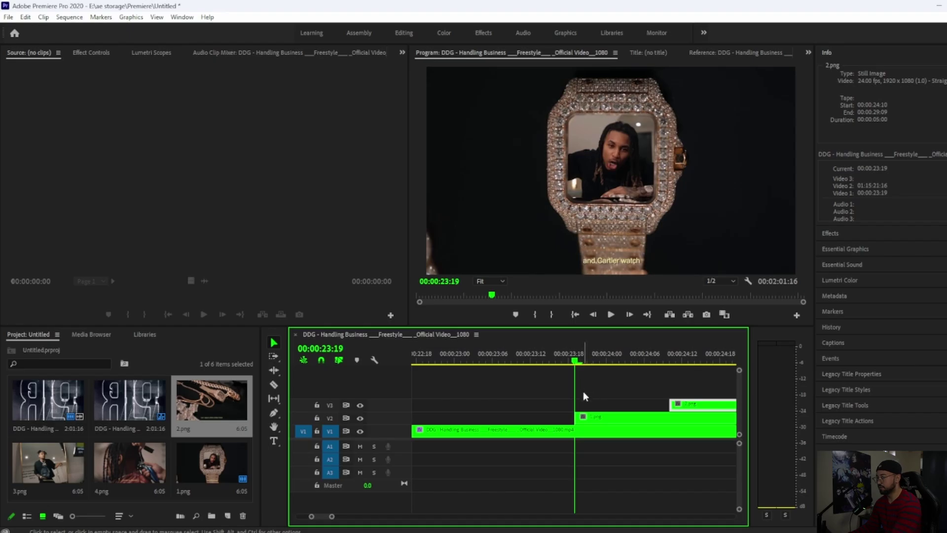
key(Right)
key(Right)
key(Right)
key(Right)
drag(700, 406, 639, 403)
drag(638, 402, 637, 403)
- Place 3.png on V4 above the other stills, starting at 00:00:24:03
drag(48, 462, 638, 395)
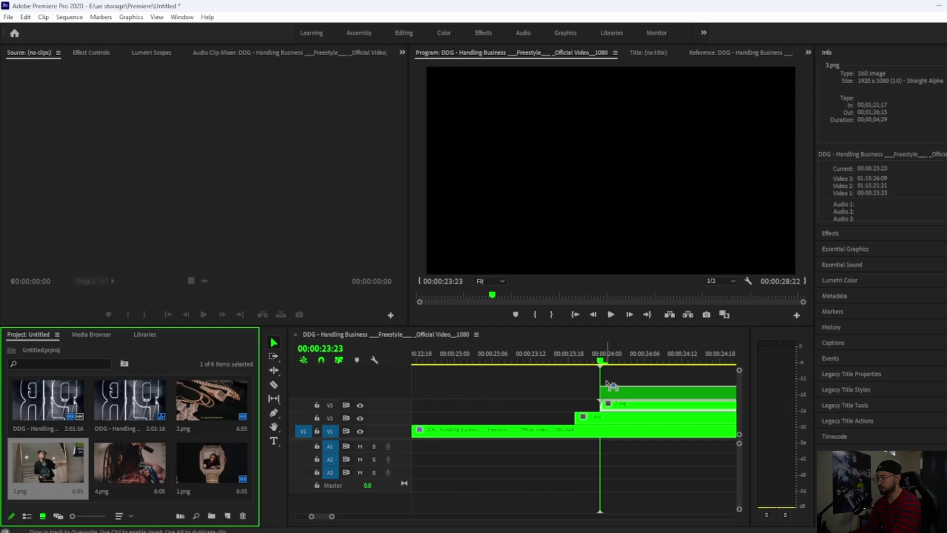
click(613, 383)
key(Right)
key(Right)
key(Right)
key(Right)
- Place 4.png on V5 and align its start to 00:00:24:07, four frames after 3.png
drag(130, 462, 639, 379)
key(Right)
key(Right)
key(Right)
key(Right)
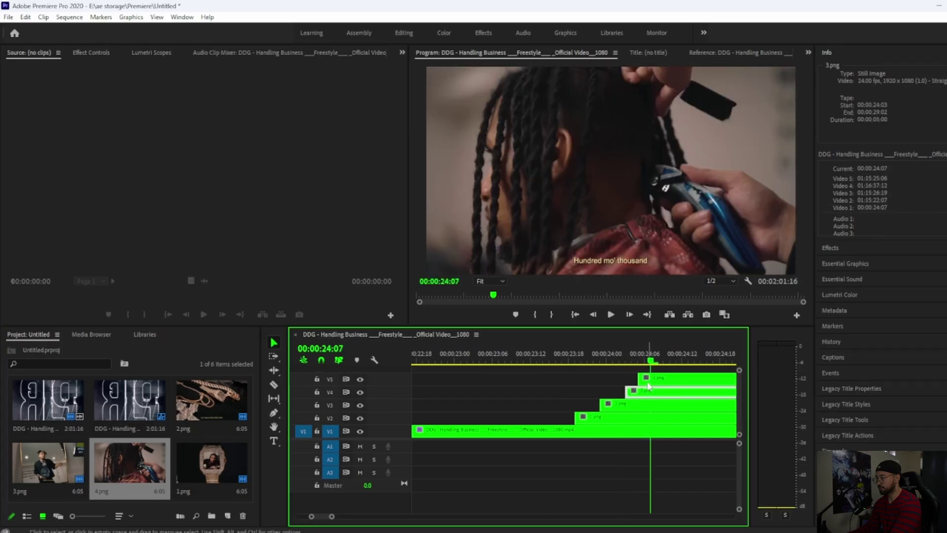
drag(667, 381, 679, 381)
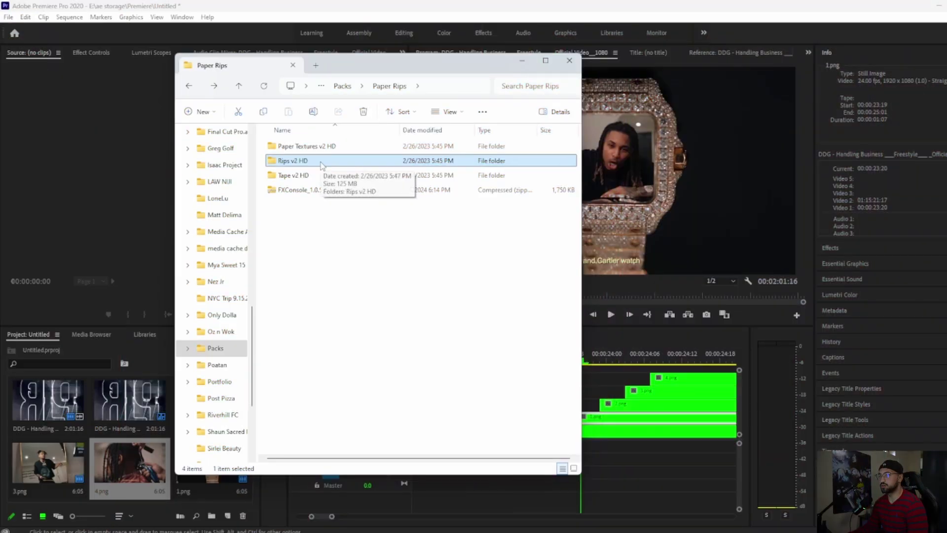
- Preview blackrip46 from the Rips v2 HD folder and place it on V6 above the stills at 00:00:23:19
double_click(320, 162)
double_click(305, 148)
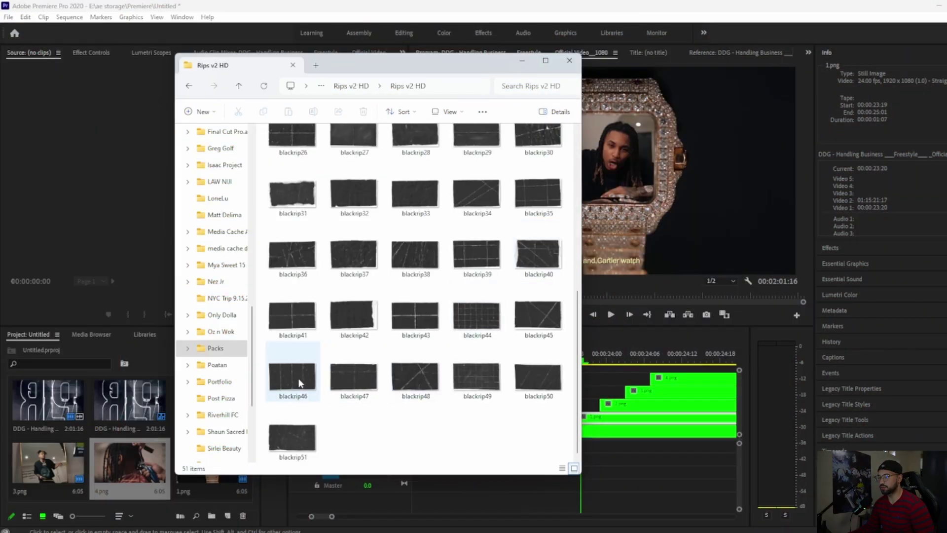
double_click(298, 379)
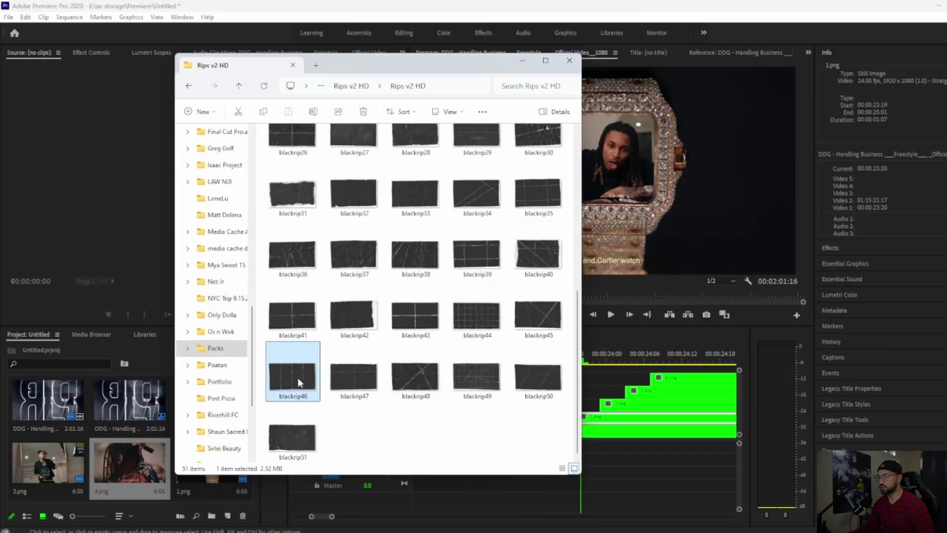
click(853, 136)
drag(292, 377, 594, 373)
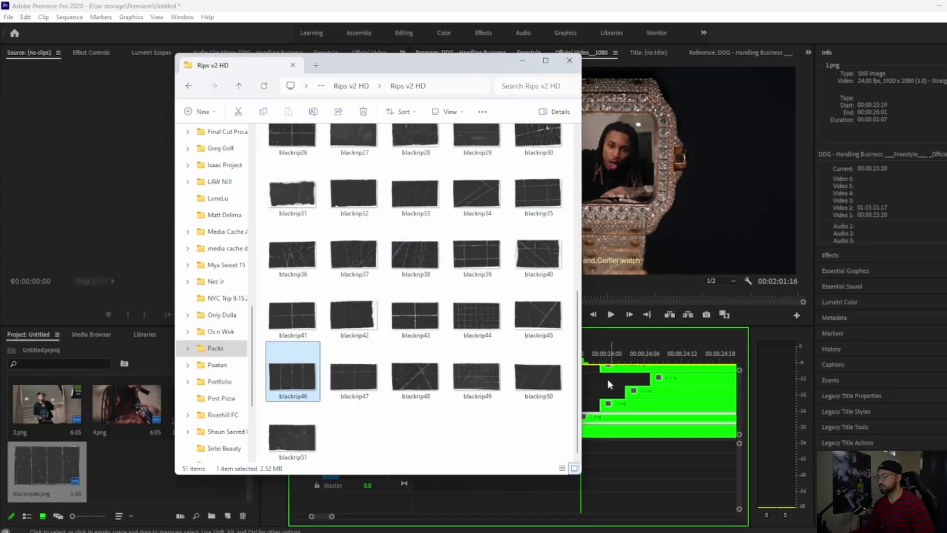
click(607, 383)
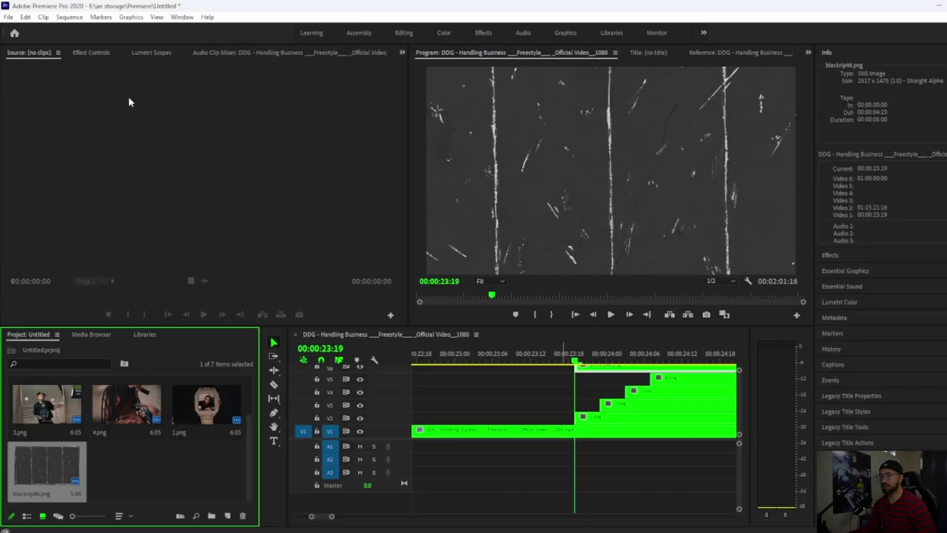
- Set the blackrip46 overlay's blend mode to Screen, its scale to 125 and its horizontal position to 606
click(98, 53)
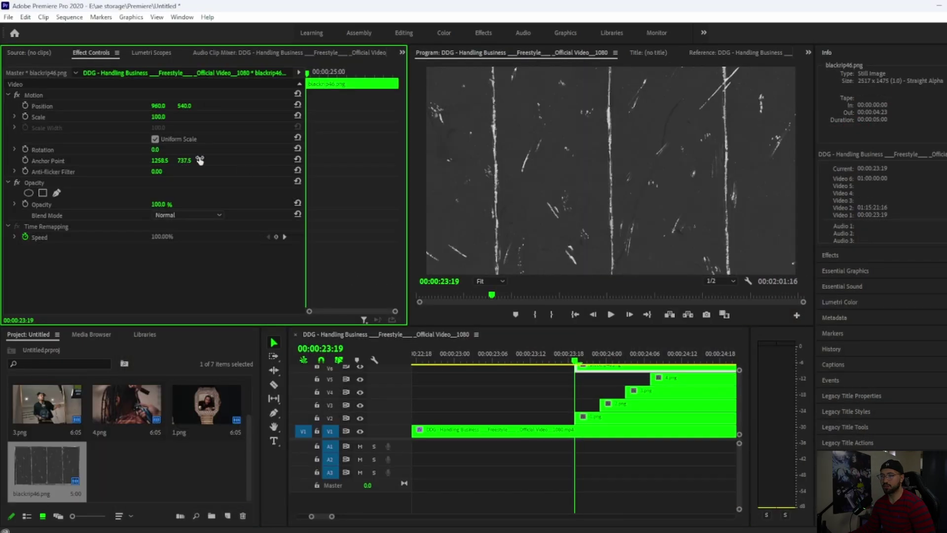
click(174, 215)
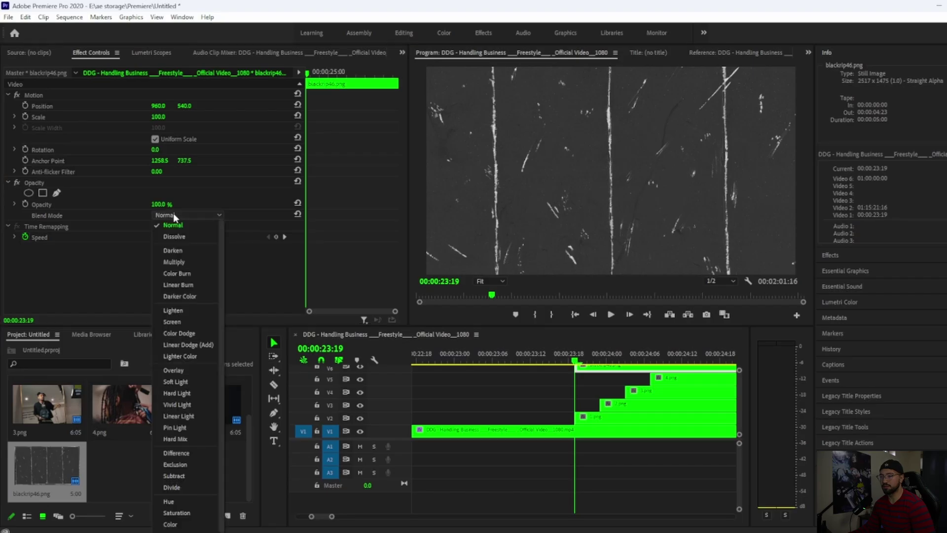
click(176, 323)
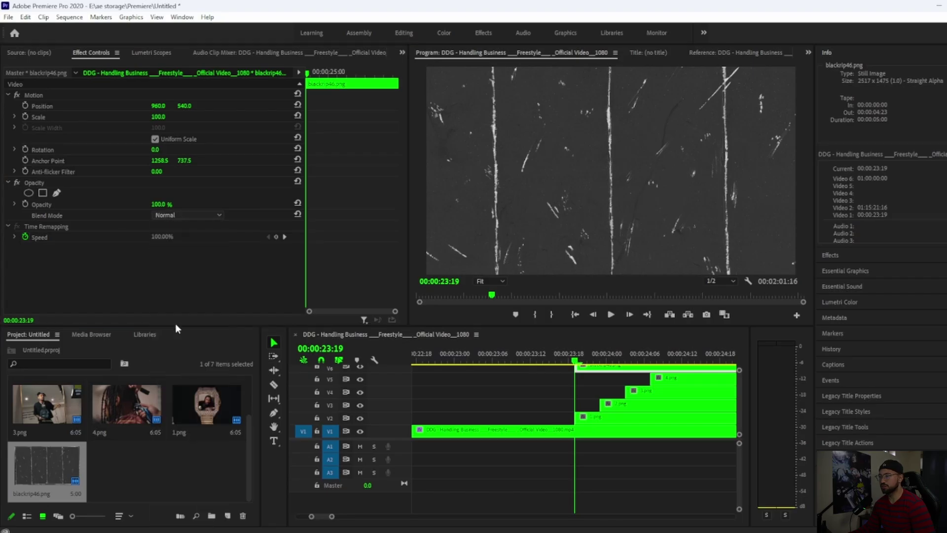
mouse_move(159, 116)
mouse_down()
mouse_move(1, 106)
mouse_move(221, 117)
mouse_move(164, 116)
mouse_up()
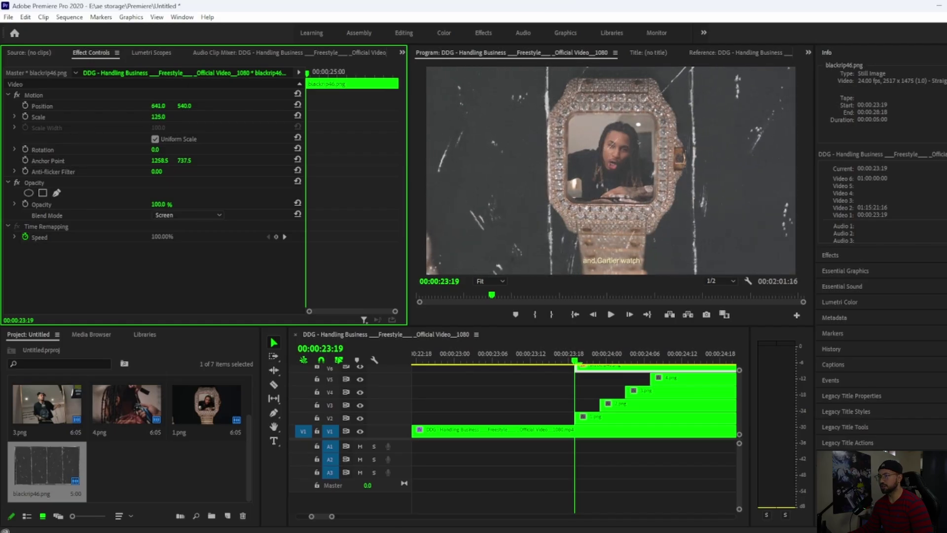
mouse_move(158, 106)
mouse_down()
mouse_move(104, 106)
mouse_move(141, 106)
mouse_up()
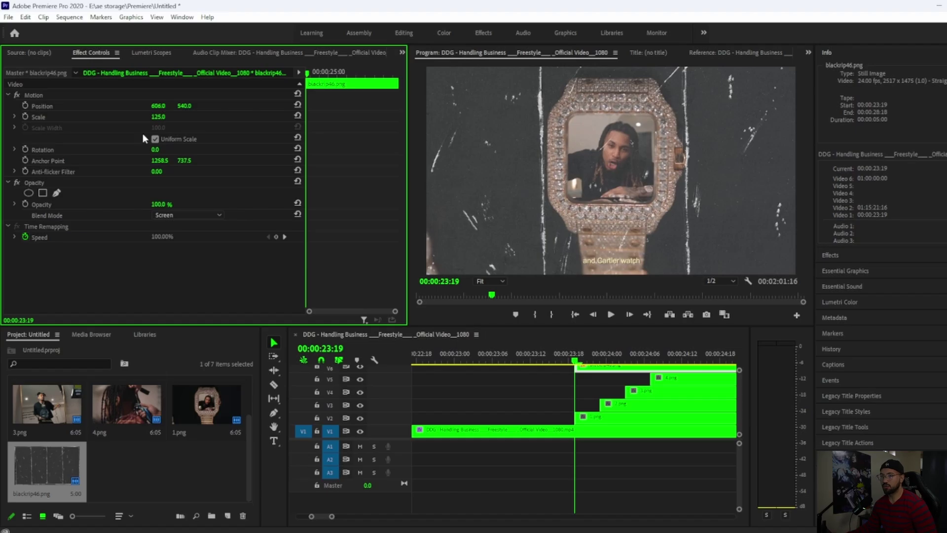
- Draw a closed four-sided opacity mask on blackrip46 along the two vertical rip lines enclosing the watch
click(57, 193)
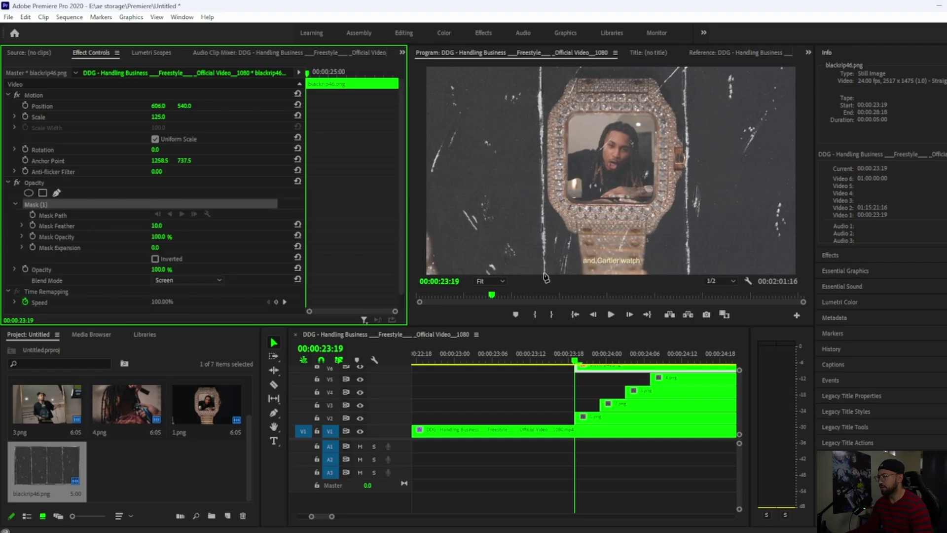
click(543, 272)
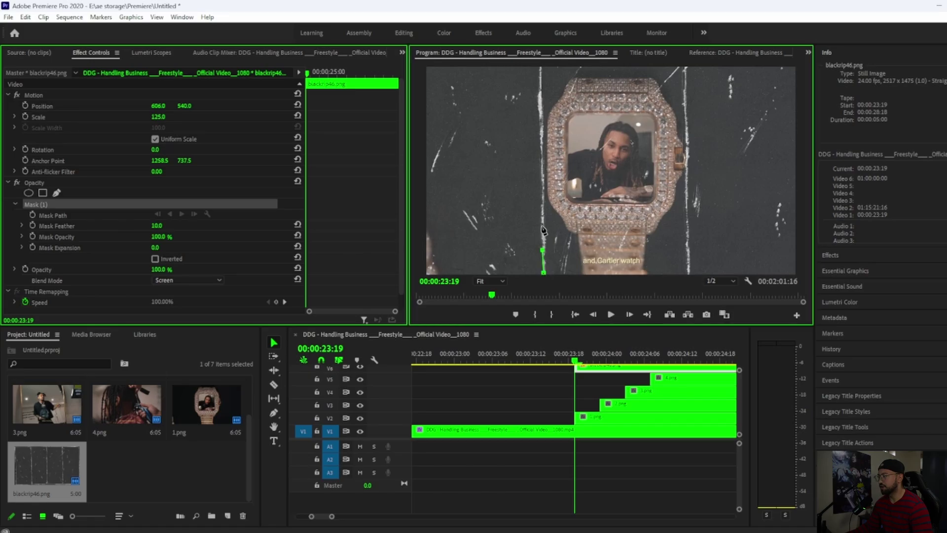
click(540, 69)
click(688, 68)
click(690, 273)
click(543, 272)
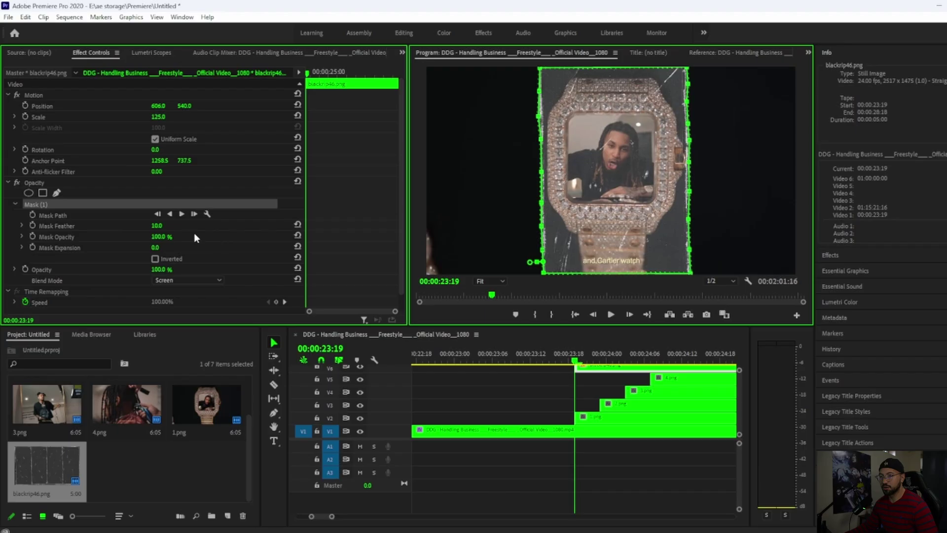
- Set the mask feather on the blackrip46 overlay to 0
click(157, 226)
text(0)
key(Return)
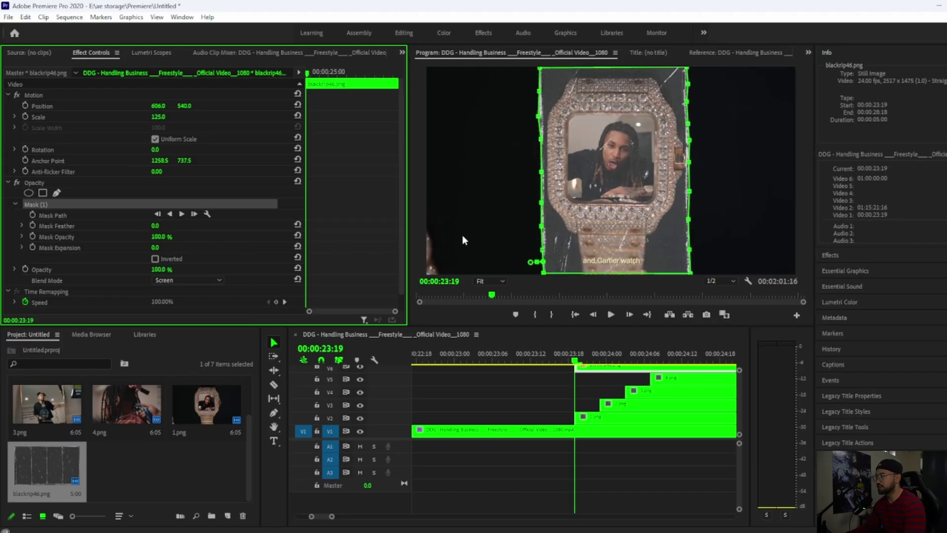
- Nest blackrip46 together with 1.png and move the nested clip down to V2
click(593, 370)
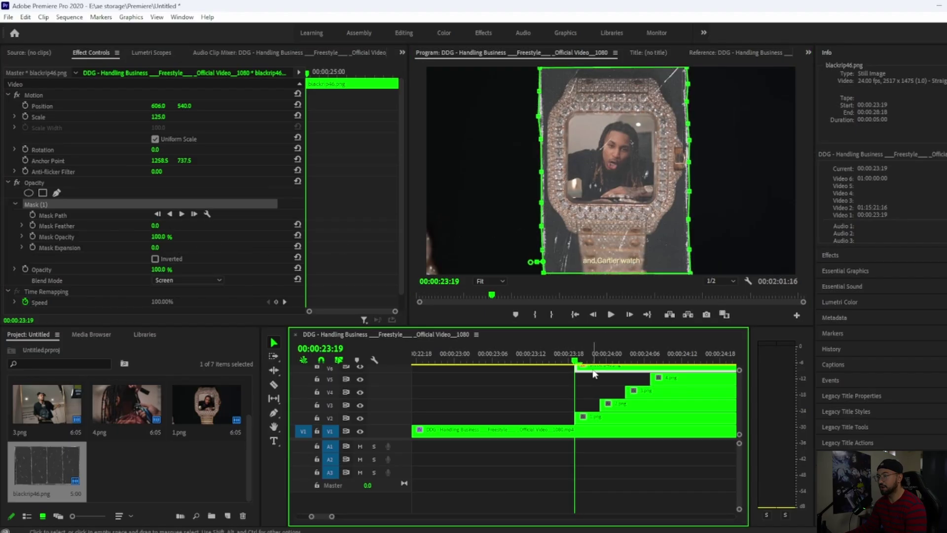
shift+click(590, 422)
right_click(589, 420)
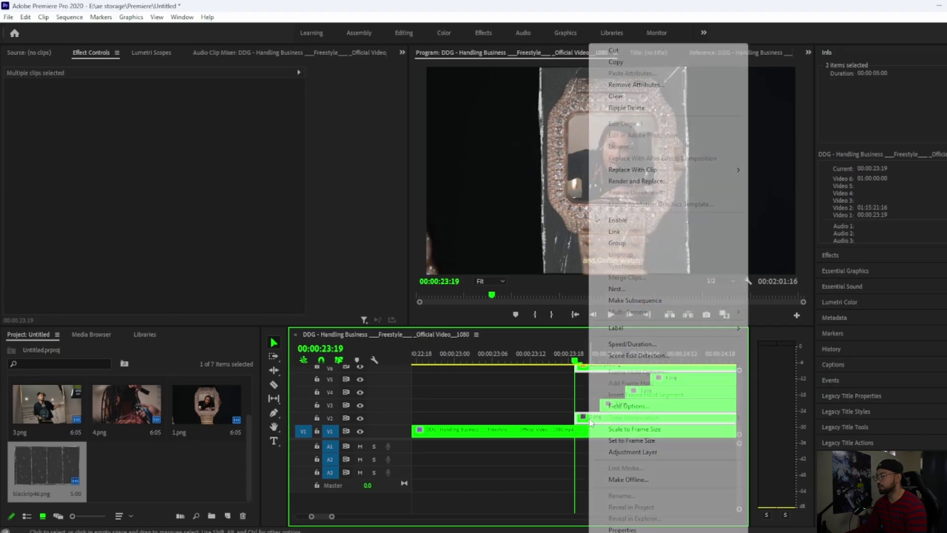
click(622, 290)
click(475, 284)
drag(595, 377, 594, 426)
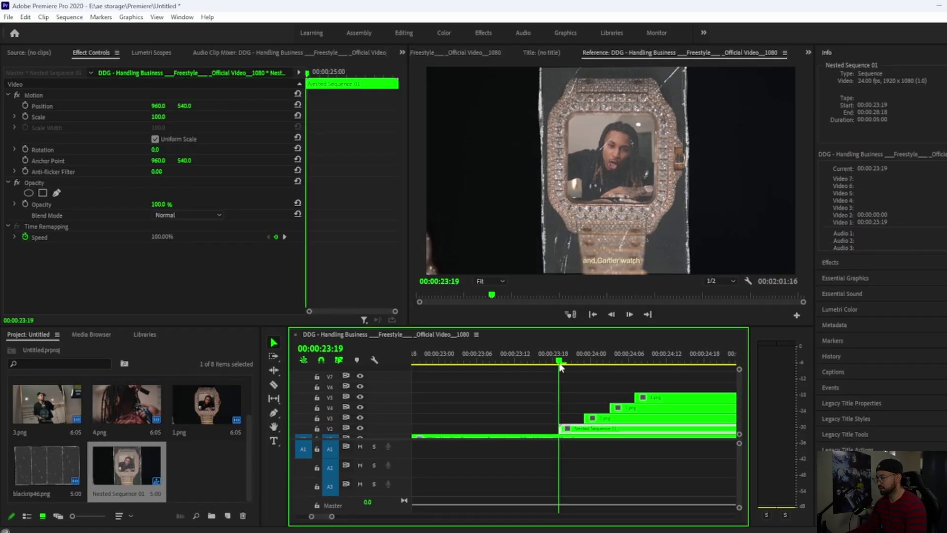
- Preview the blackrip48 texture and place it on V7 above 2.png, starting at 00:00:23:23
drag(560, 362, 585, 370)
click(599, 419)
click(551, 531)
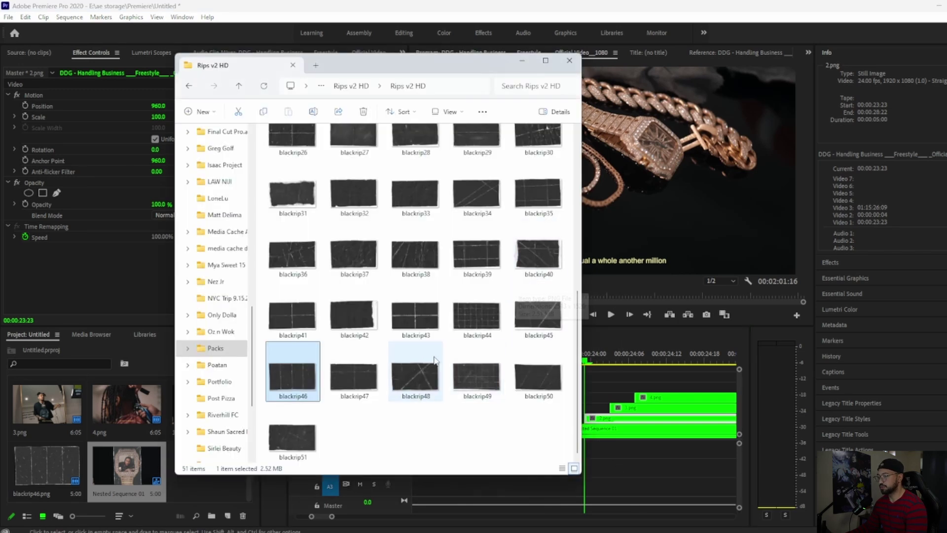
double_click(416, 373)
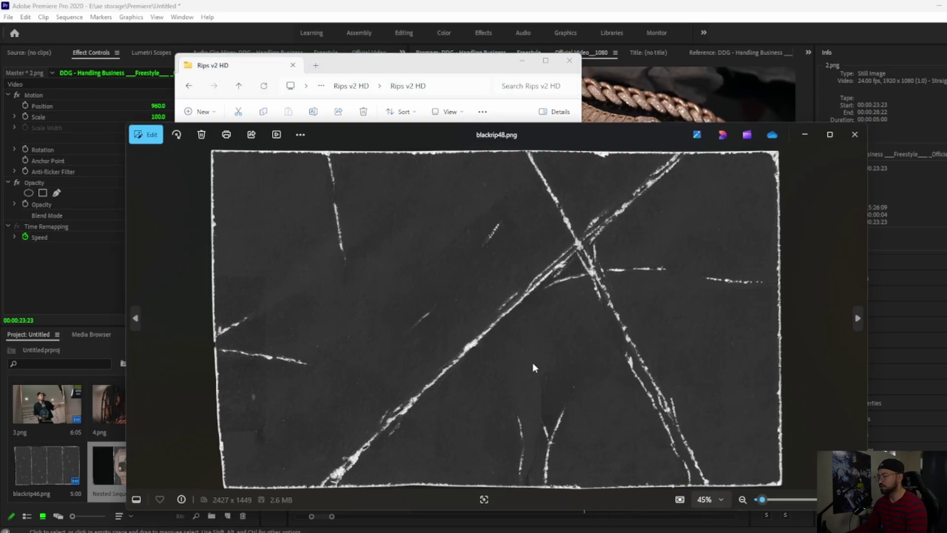
drag(416, 373, 591, 382)
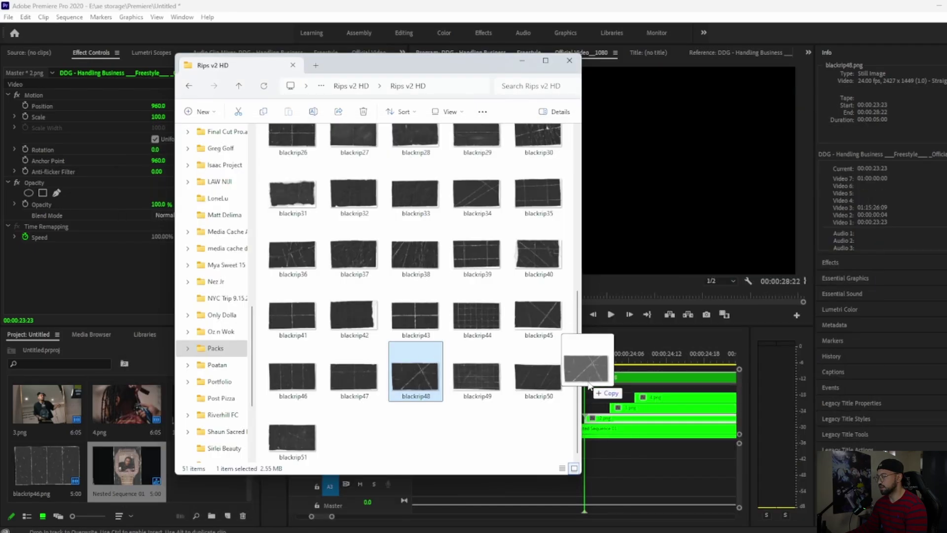
click(610, 375)
- Set the blackrip48 overlay's blend mode to Screen, its position to 692, 374 and its scale to 99
click(176, 216)
click(172, 322)
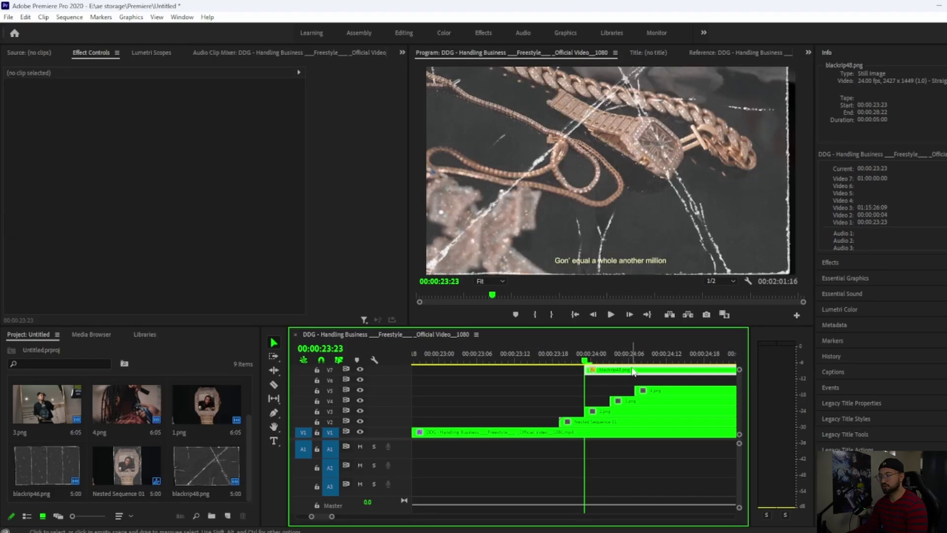
- Nest the blackrip48 overlay together with 2.png
click(632, 369)
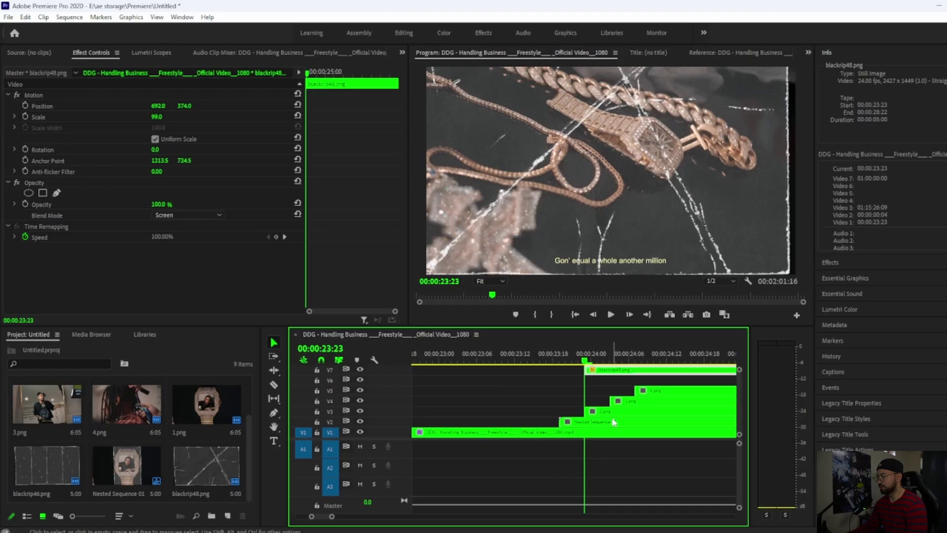
shift+click(611, 413)
right_click(623, 375)
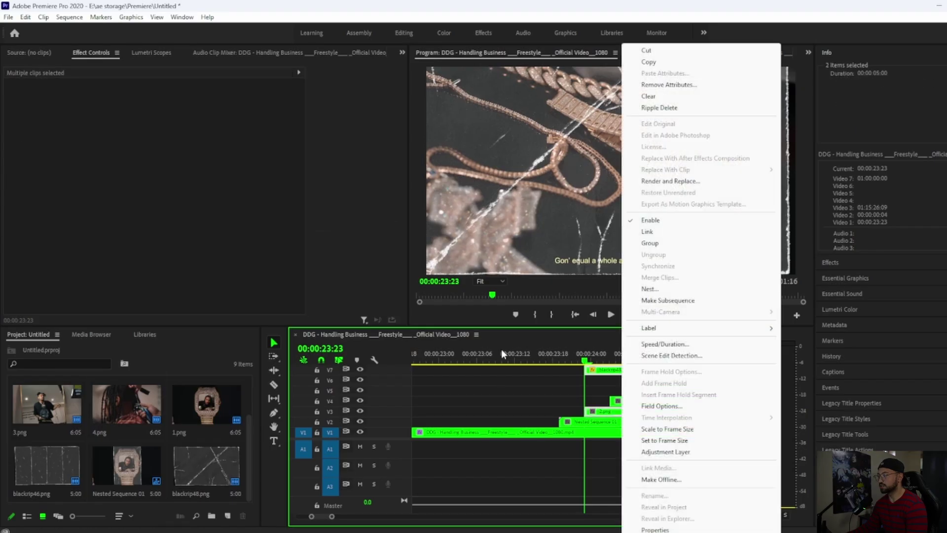
click(675, 293)
click(488, 287)
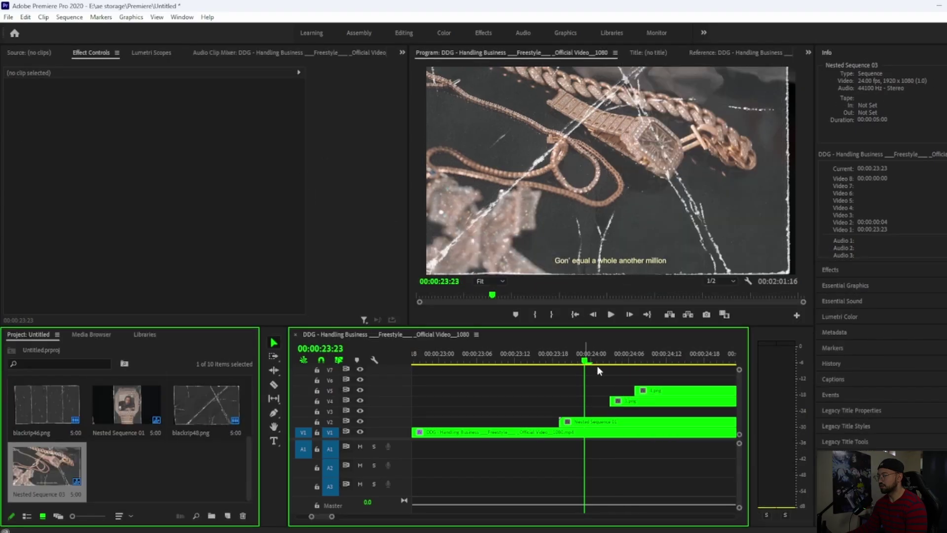
- Move Nested Sequence 03 down to V3 and draw a freeform opacity mask along its rip lines from the image's lower-left corner
drag(628, 381, 626, 420)
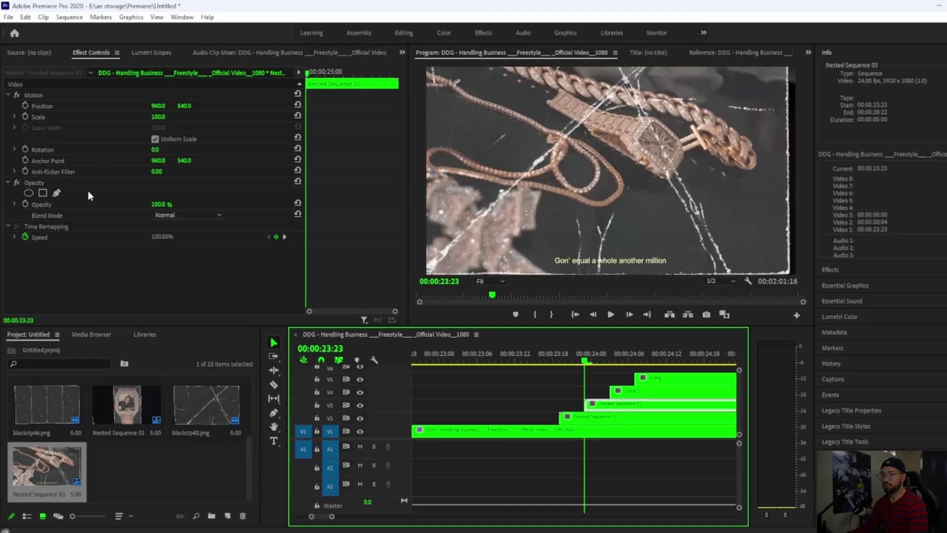
click(58, 193)
click(487, 260)
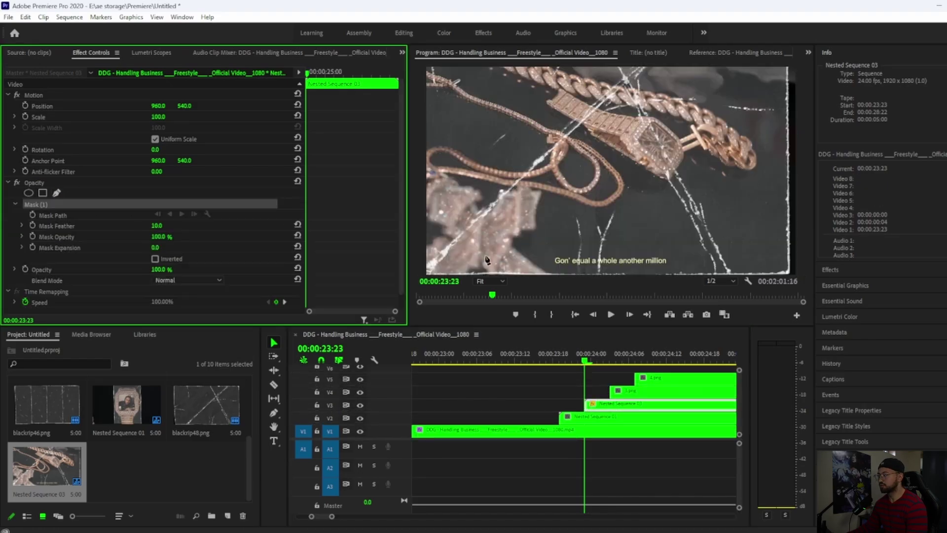
click(428, 272)
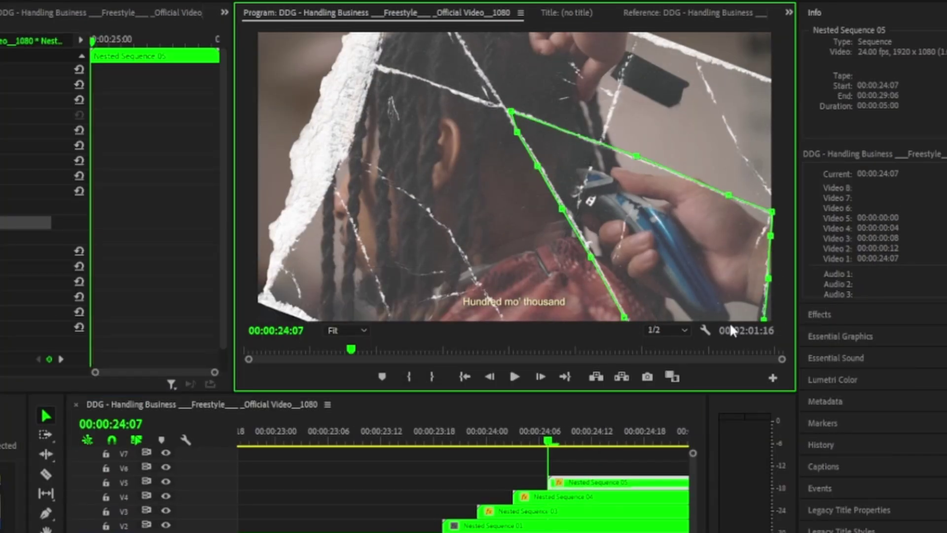
- Shift Nested Sequence 01 to position 818, 540 and draw a freeform opacity mask around its ripped watch frame
drag(548, 440, 424, 454)
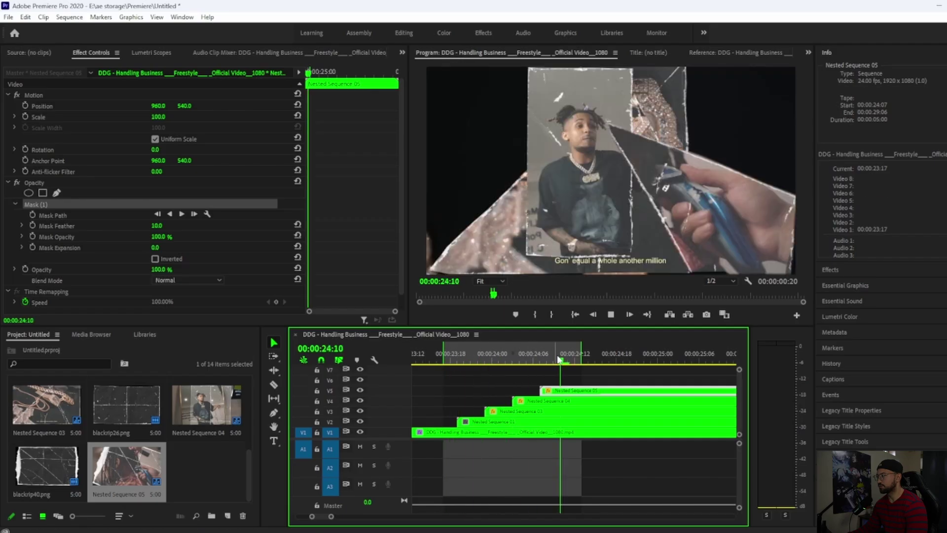
drag(559, 359, 496, 376)
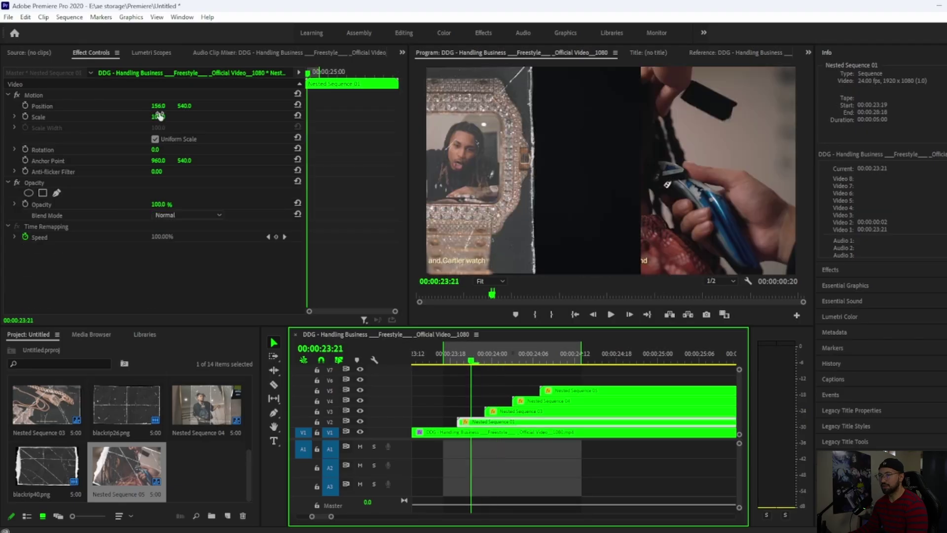
drag(158, 107, 486, 107)
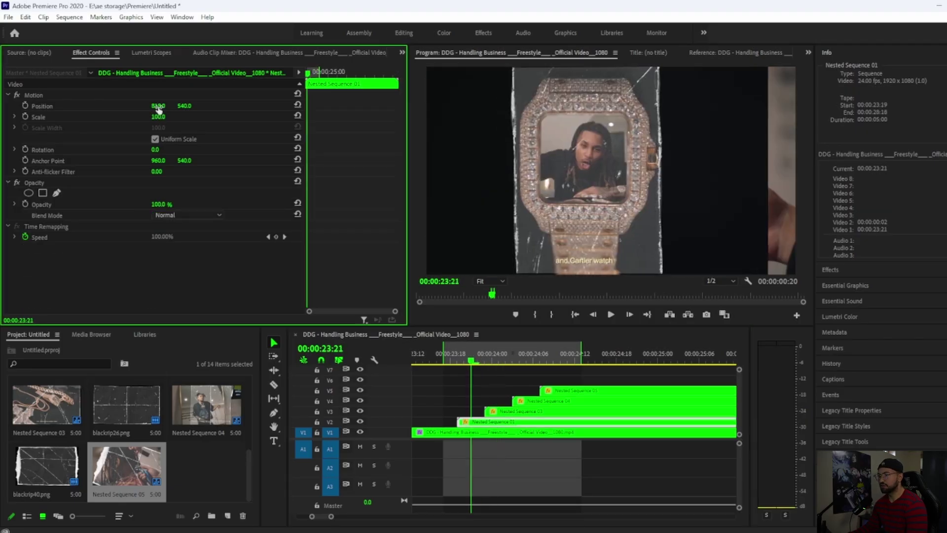
click(57, 194)
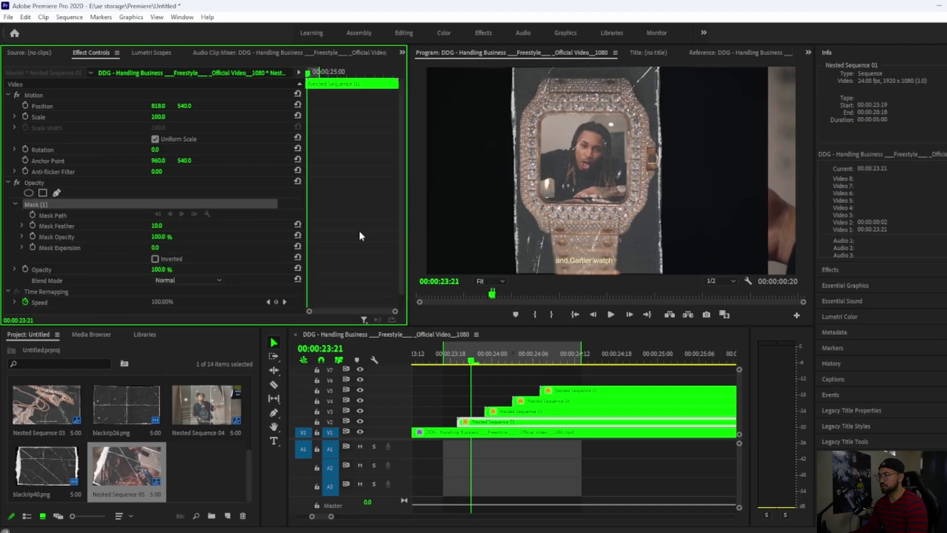
click(517, 272)
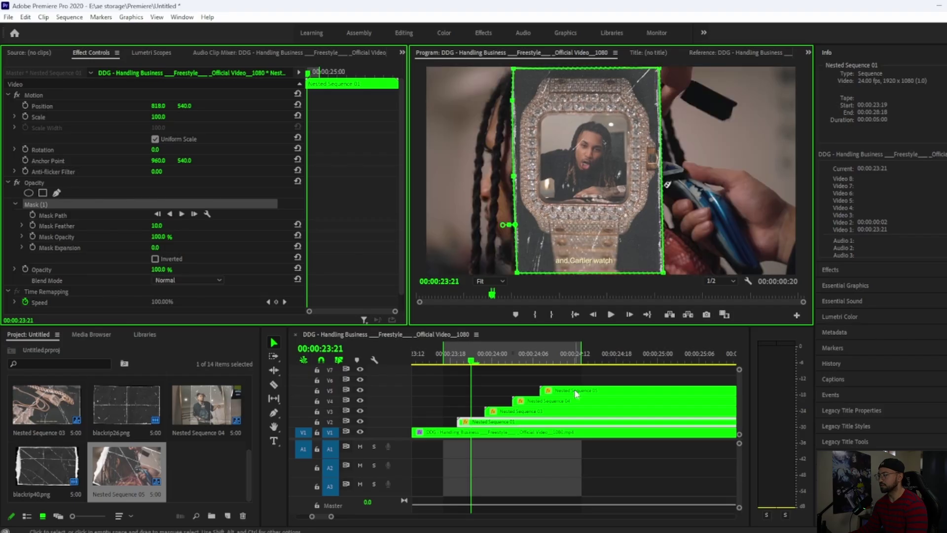
- Reposition Nested Sequence 01 to 346, 540, Nested Sequence 03 to 1613, 558 and Nested Sequence 04 to 1098, 461
drag(156, 107, 156, 107)
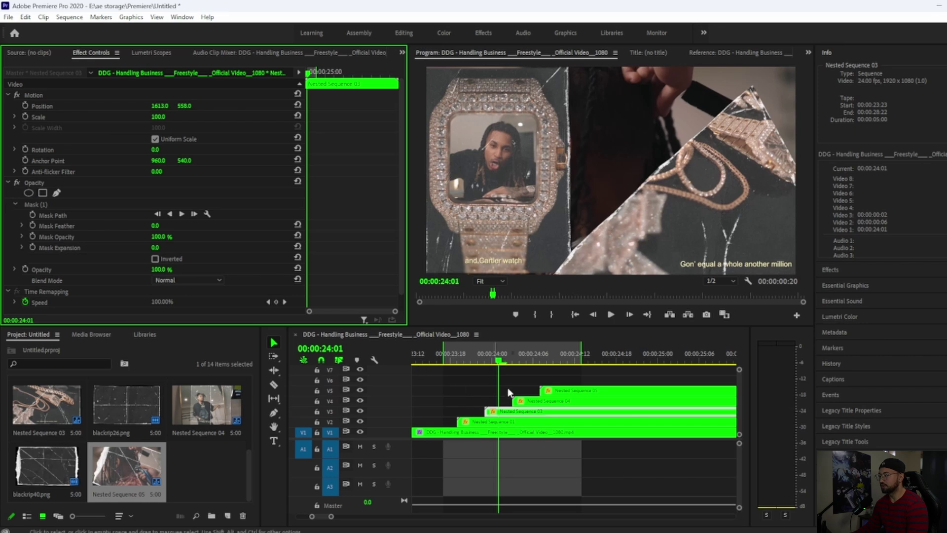
drag(502, 361, 526, 369)
click(534, 400)
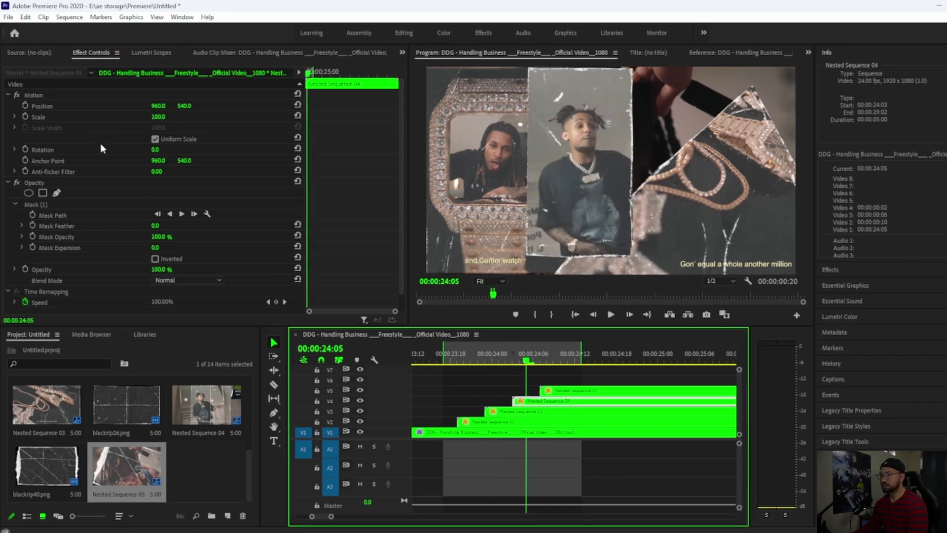
drag(158, 107, 159, 106)
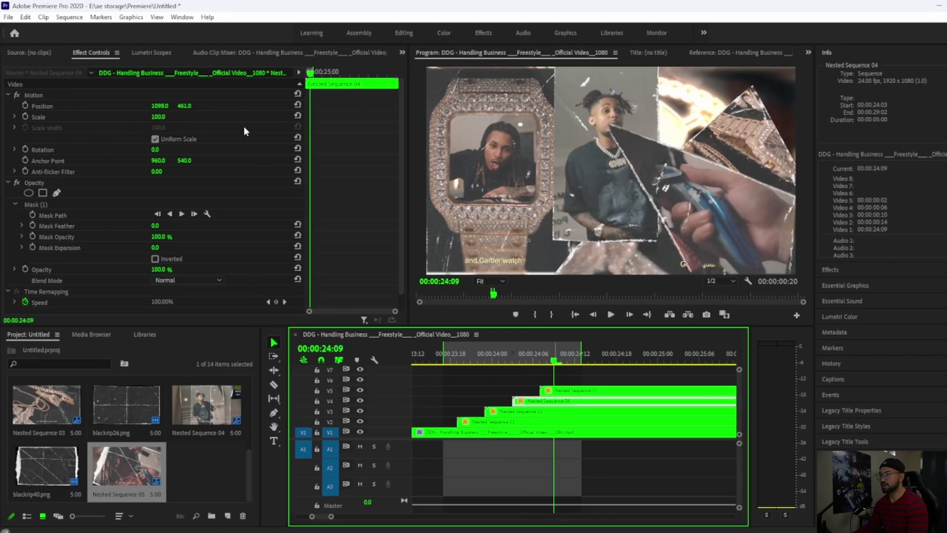
- Rotate Nested Sequence 05 to 301° and move it to position 1164, 501
click(578, 390)
drag(155, 149, 304, 150)
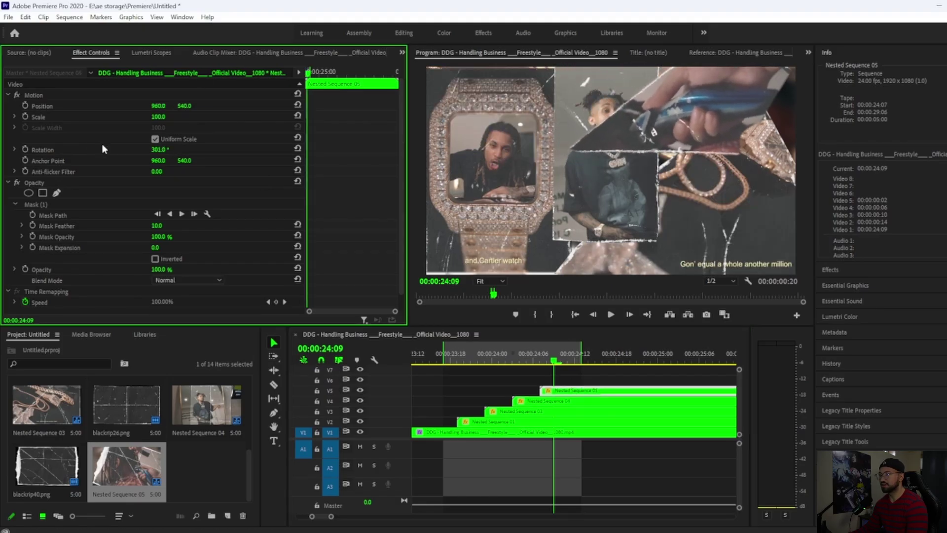
mouse_move(157, 106)
mouse_down()
mouse_move(258, 106)
mouse_move(168, 106)
mouse_up()
- Place Masking 3 from the Tape v2 HD Masking Tape folder on V6 at 00:00:24:07 and rotate it to 15°
key(alt+Tab)
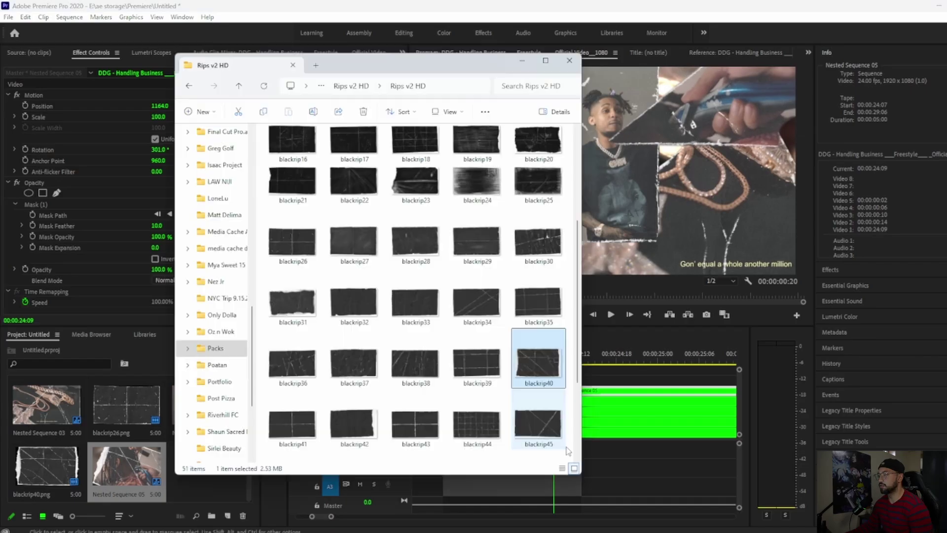
click(189, 86)
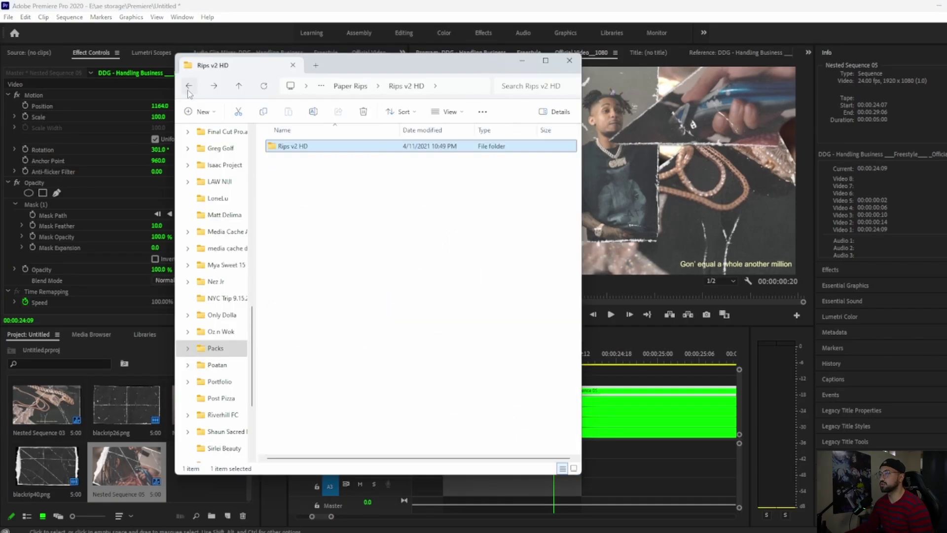
click(183, 90)
double_click(297, 174)
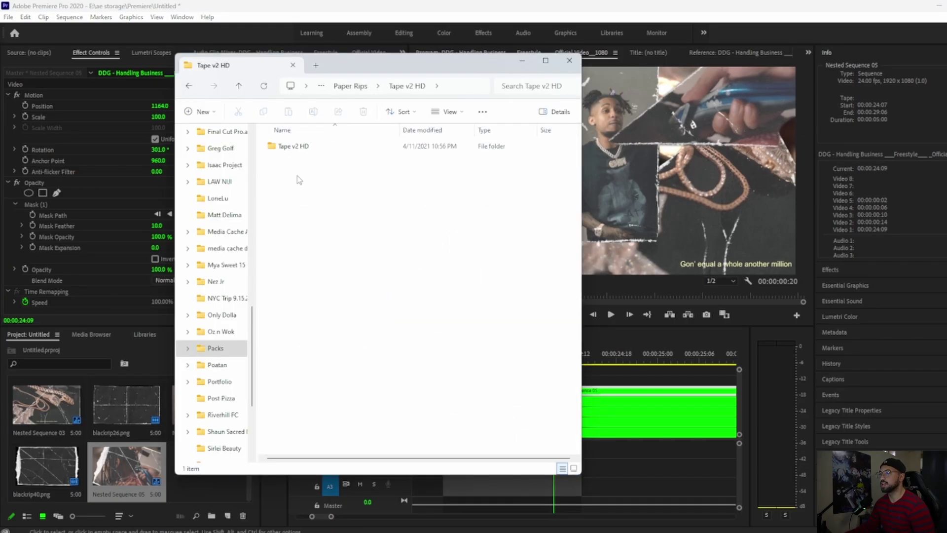
double_click(309, 147)
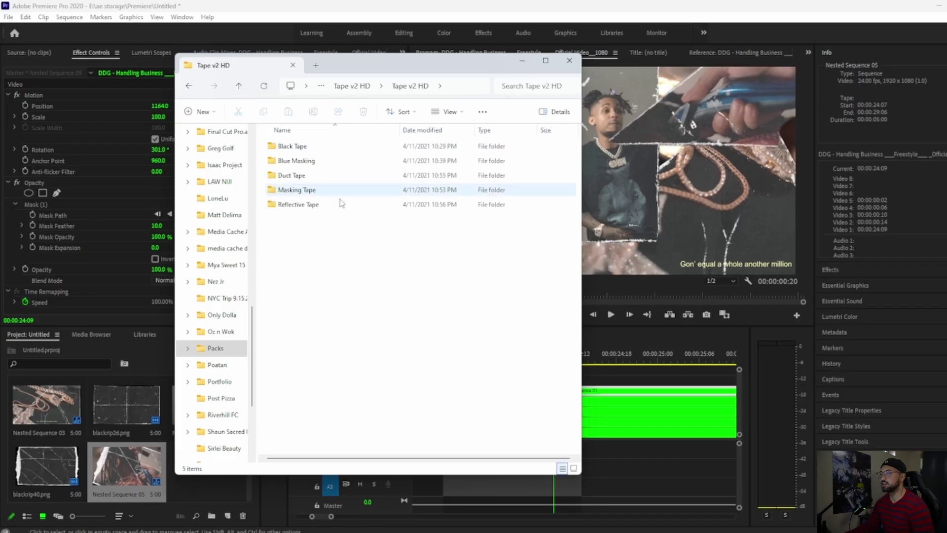
double_click(305, 175)
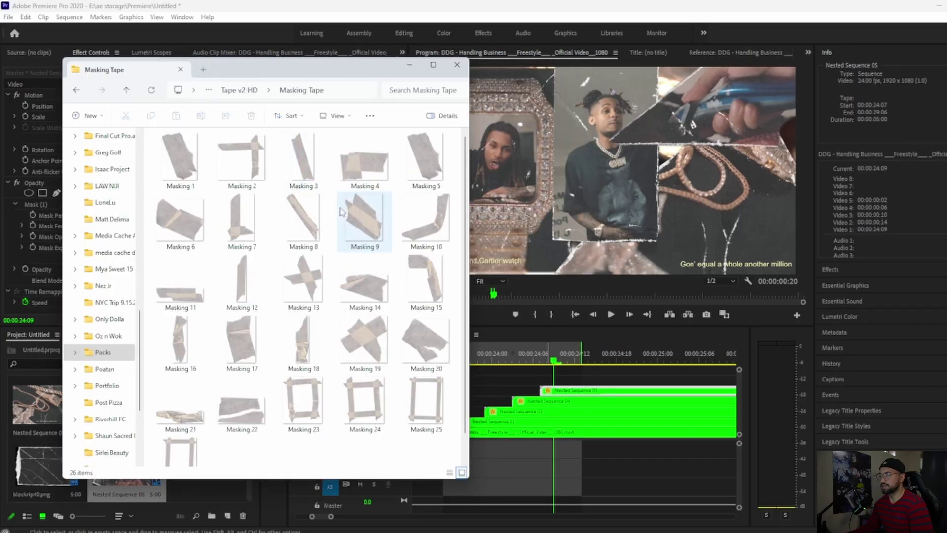
drag(303, 163, 535, 376)
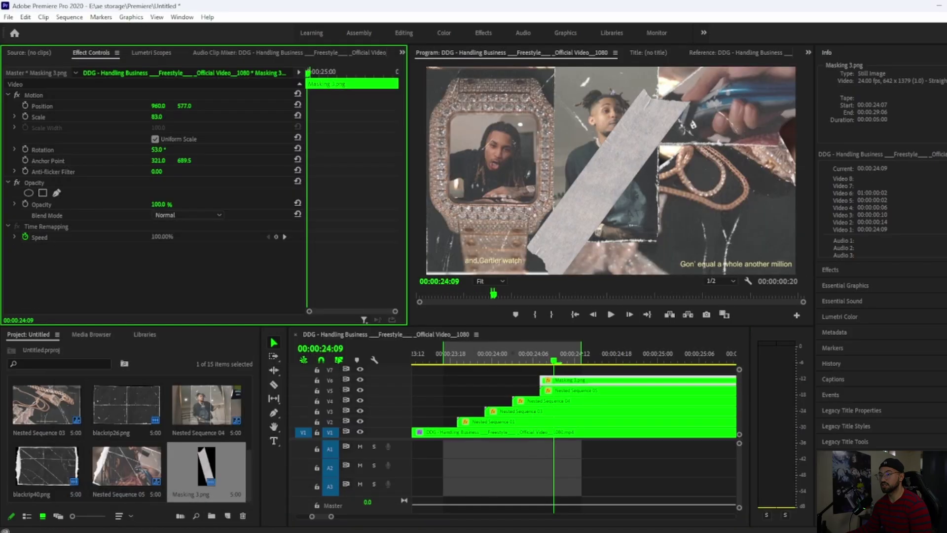
drag(158, 150, 142, 150)
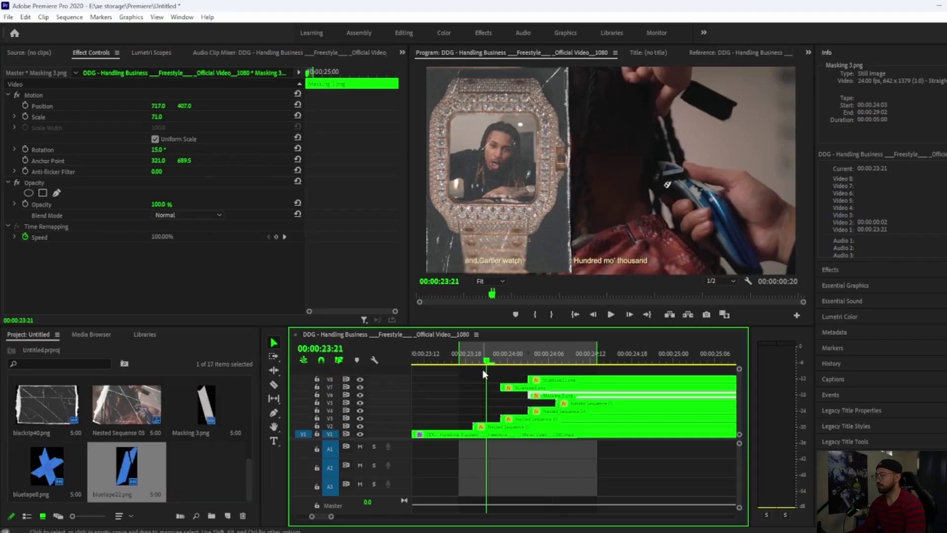
- Nest Nested Sequence 03 together with the bluetape8.png overlay that starts at 00:00:23:23
mouse_move(482, 368)
mouse_down()
mouse_move(597, 366)
mouse_move(501, 372)
mouse_up()
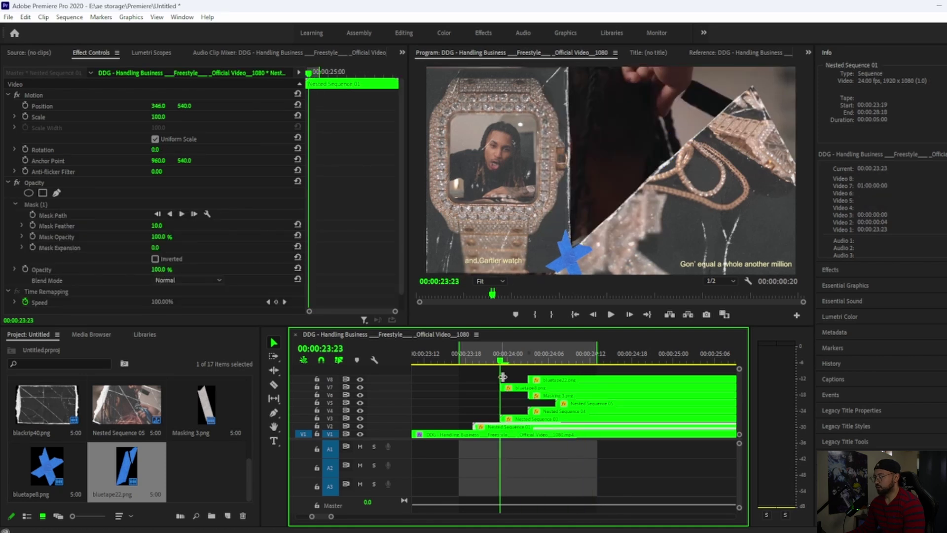
click(524, 419)
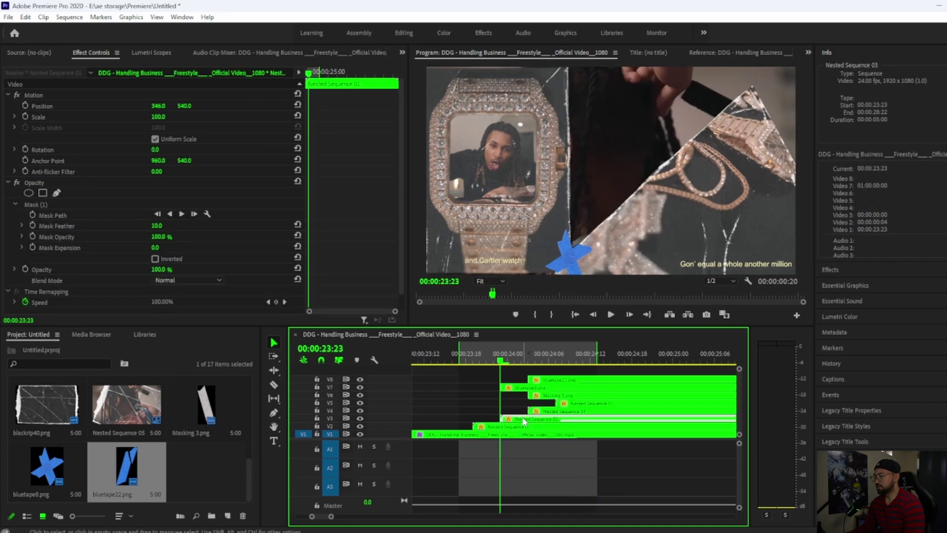
shift+click(523, 388)
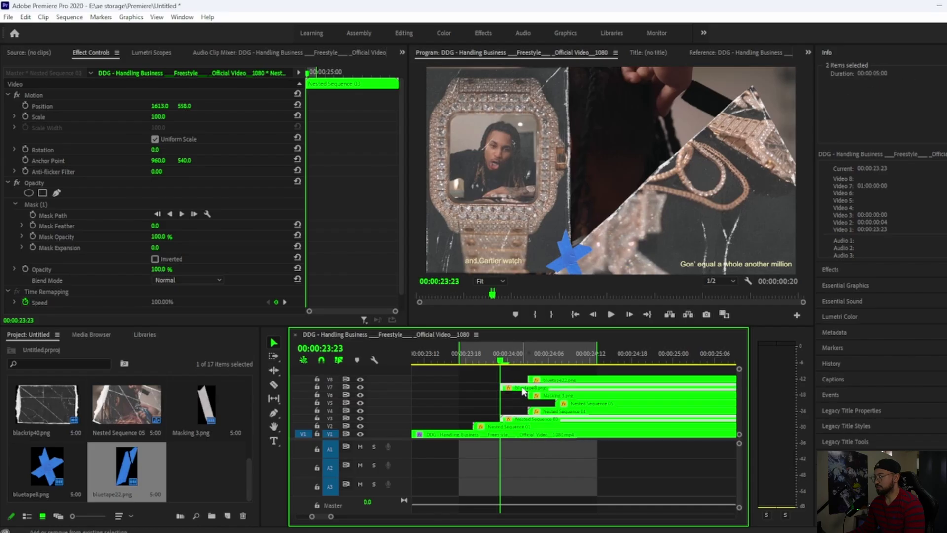
right_click(522, 388)
click(550, 289)
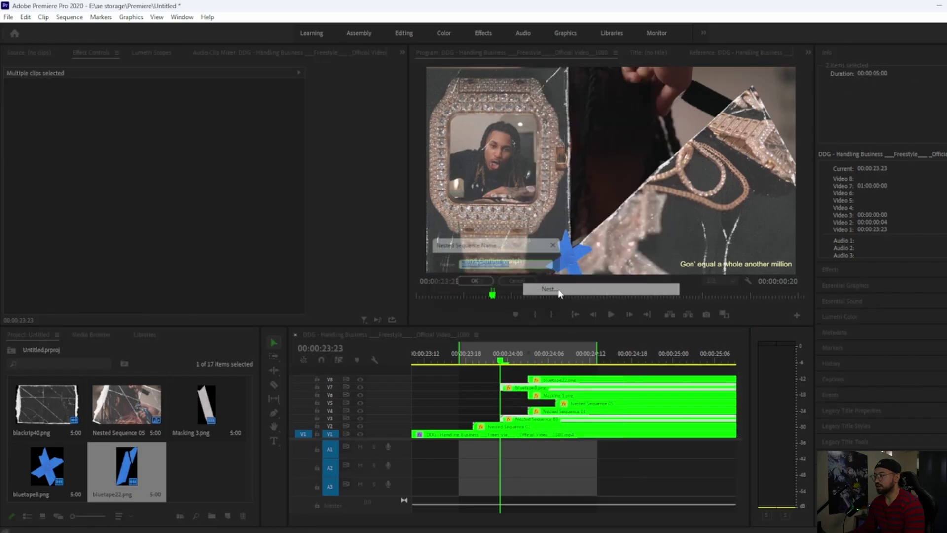
click(522, 282)
drag(501, 361, 528, 371)
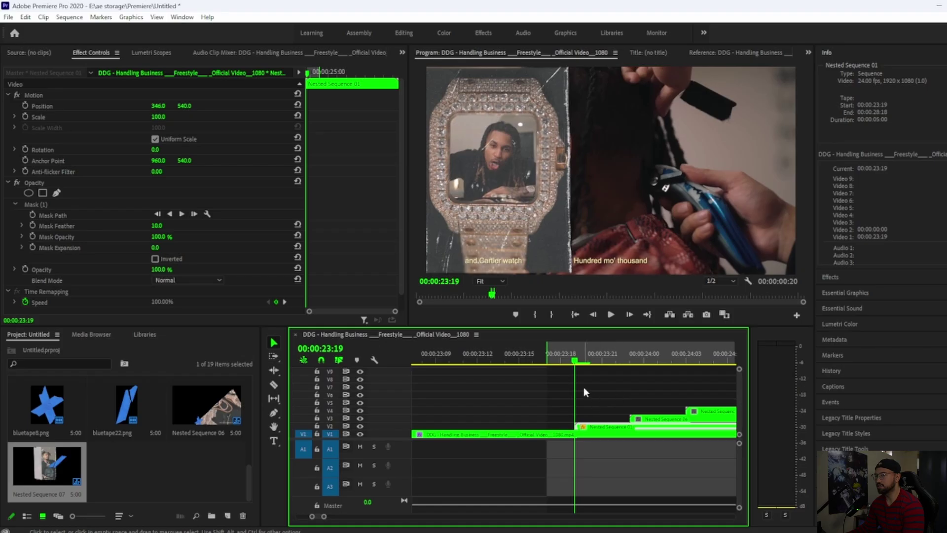
- Keyframe Nested Sequence 01's scale at 105 on 00:00:23:19 and 100 one frame later
click(25, 117)
click(159, 117)
text(105)
key(Return)
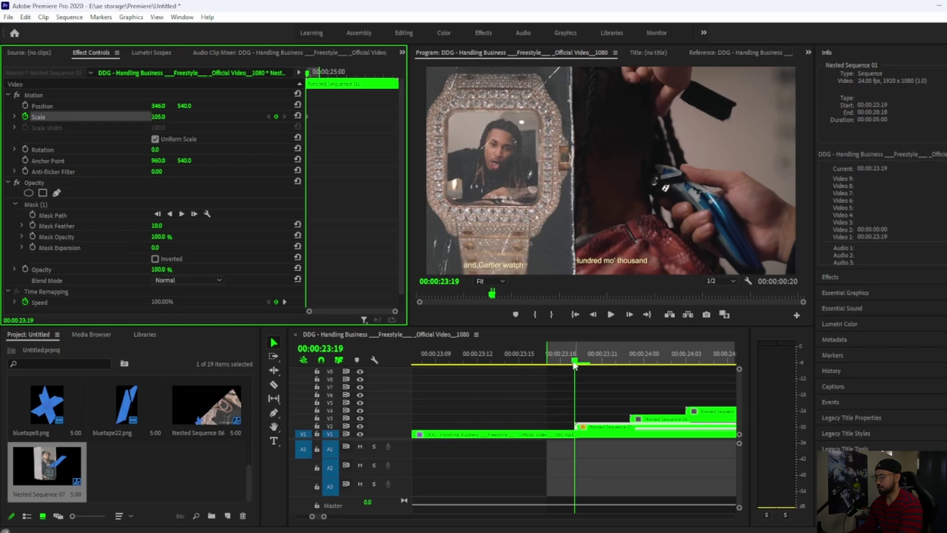
key(Right)
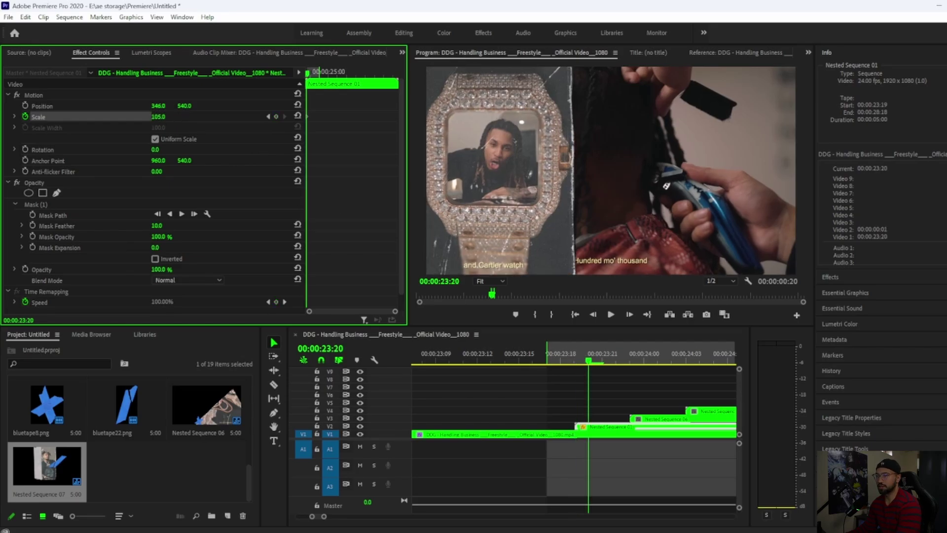
key(Return)
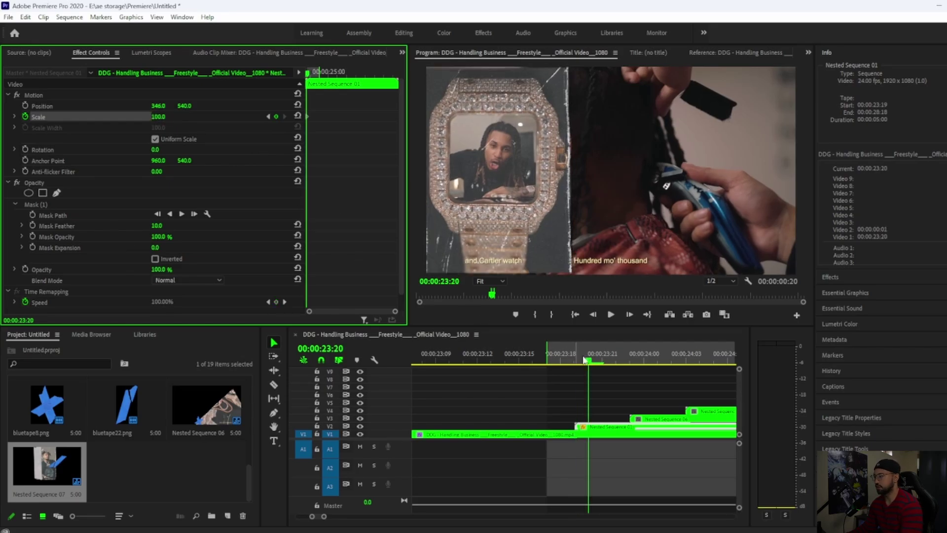
- Keyframe Nested Sequence 06's scale at 105 on 00:00:23:23 and return it to its original scale at 00:00:24:00
click(590, 364)
drag(591, 364, 630, 376)
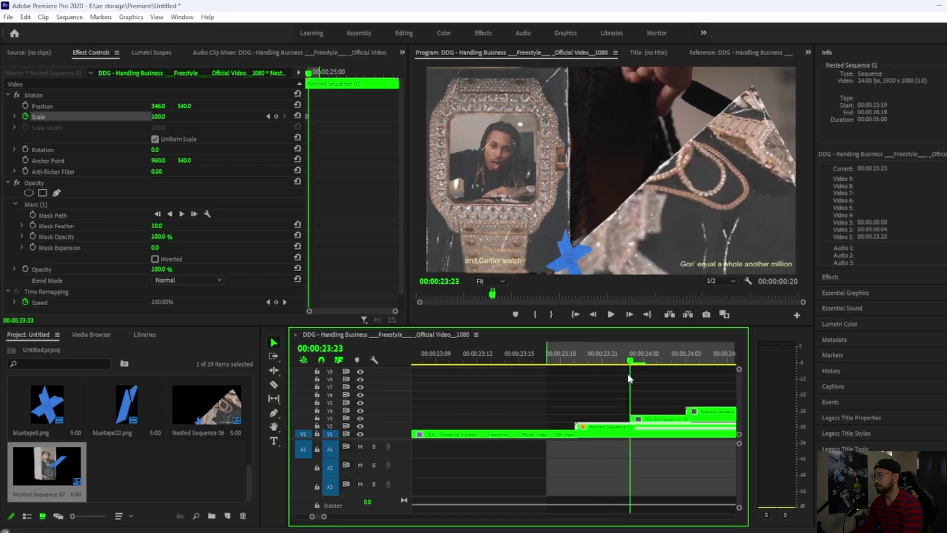
click(656, 419)
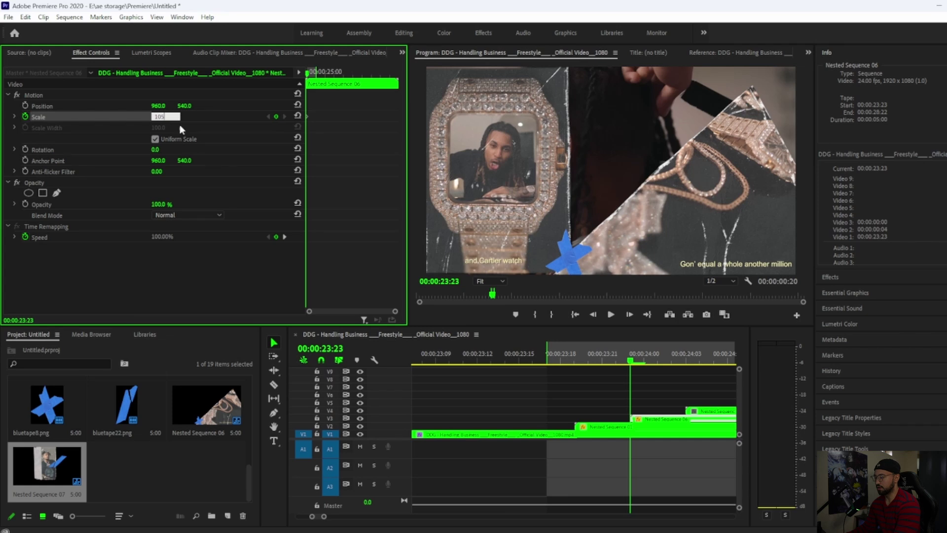
key(Return)
key(Right)
click(159, 117)
text(1)
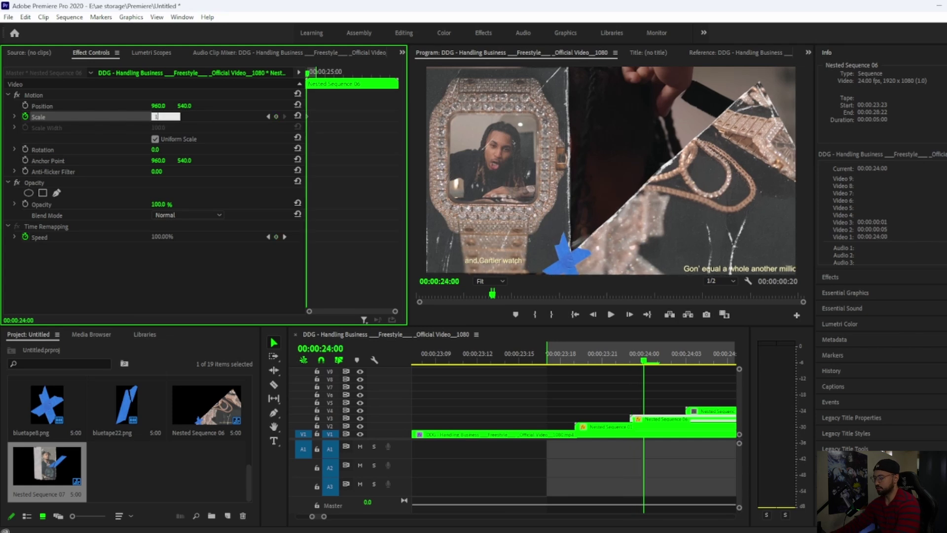
key(Return)
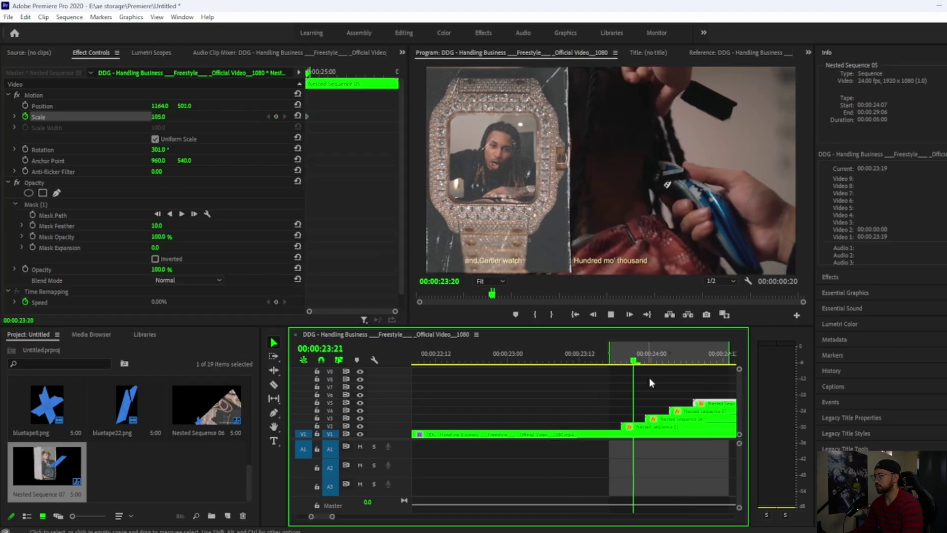
- Preview the staggered scale pops and apply the Brightness & Contrast effect to Nested Sequence 01
key(space)
key(space)
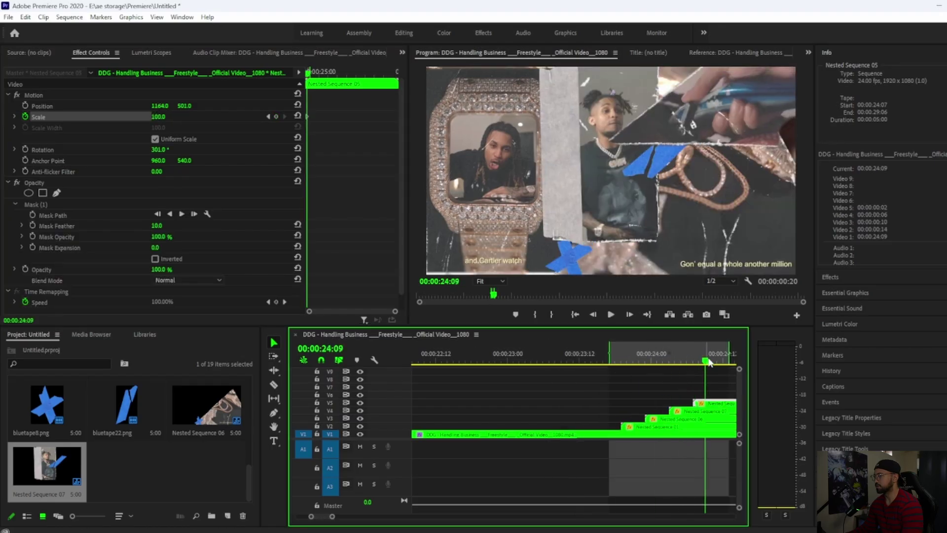
click(633, 365)
drag(632, 369, 621, 372)
click(646, 427)
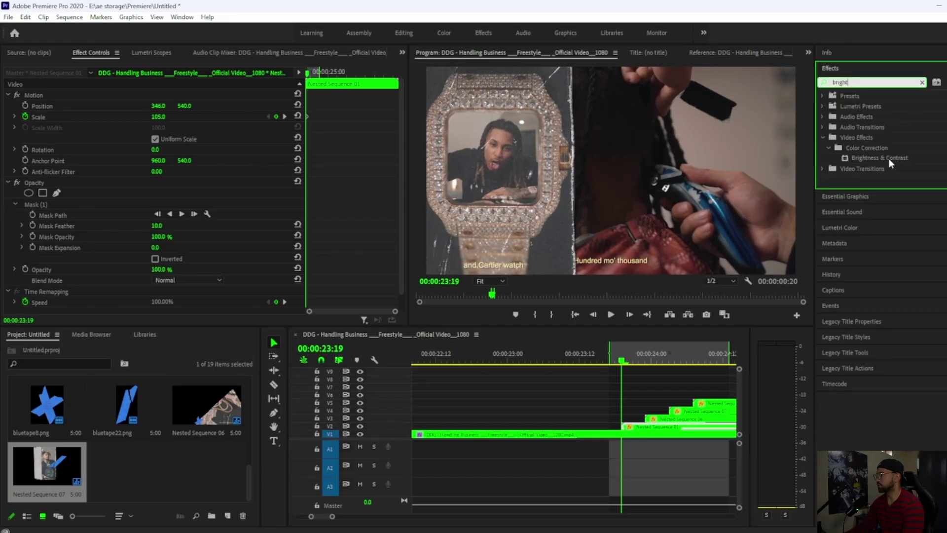
drag(888, 159, 884, 160)
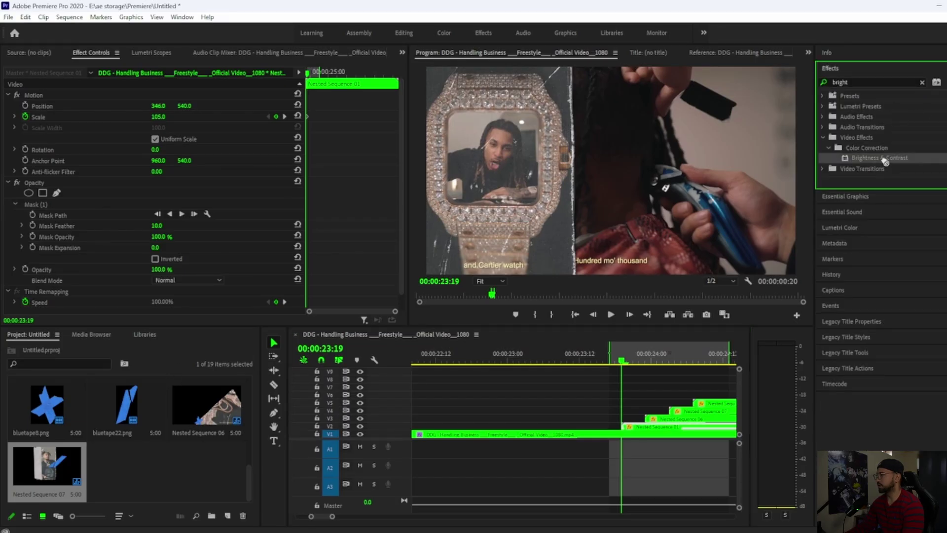
drag(652, 400, 641, 432)
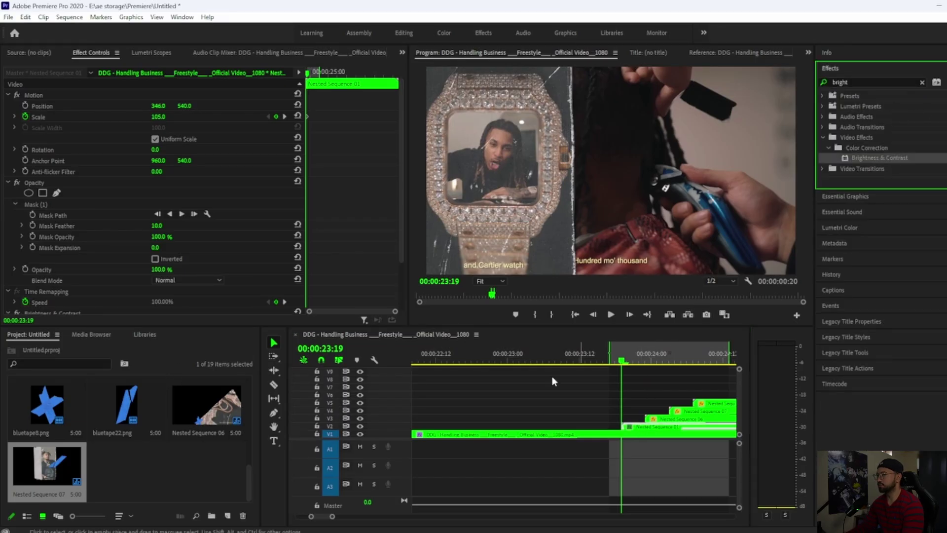
- Keyframe Nested Sequence 01's brightness at 100 on 00:00:23:19 and 0 on 00:00:23:21
scroll(22, 285, down, 3)
text(100)
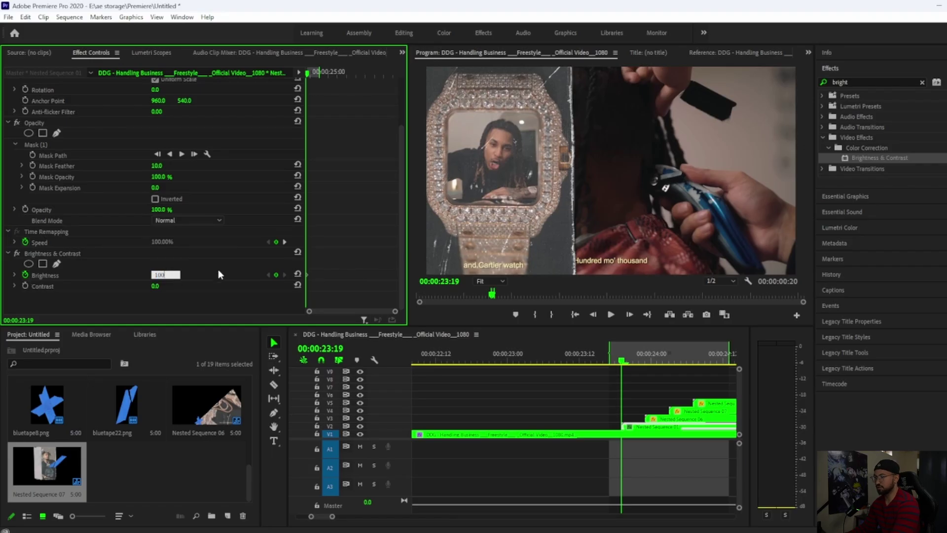
key(Return)
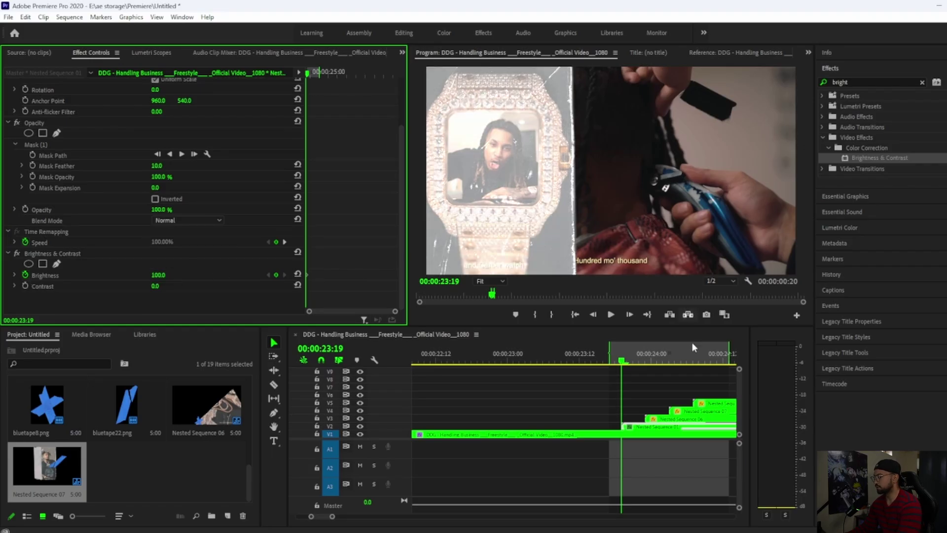
key(Right)
key(Right)
click(166, 276)
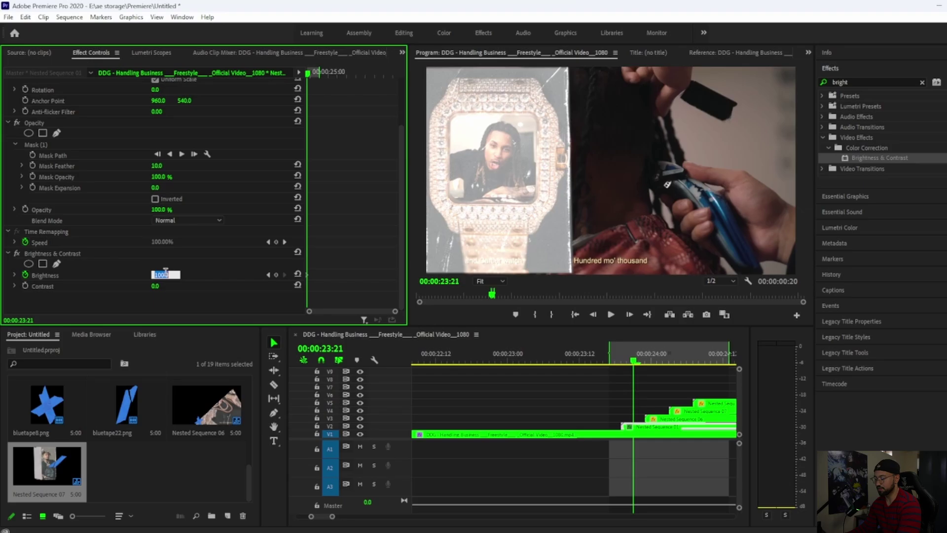
text(0)
key(Return)
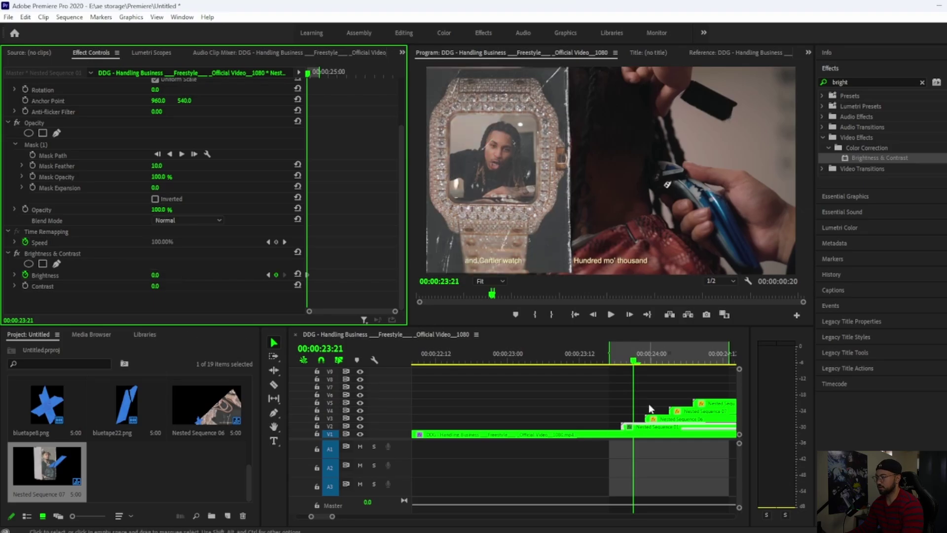
- Copy the keyframed Brightness & Contrast effect from Nested Sequence 01 onto the other three nested sequences at their start frames
mouse_move(634, 362)
mouse_down()
mouse_move(619, 363)
mouse_move(657, 361)
mouse_move(621, 367)
mouse_up()
click(51, 252)
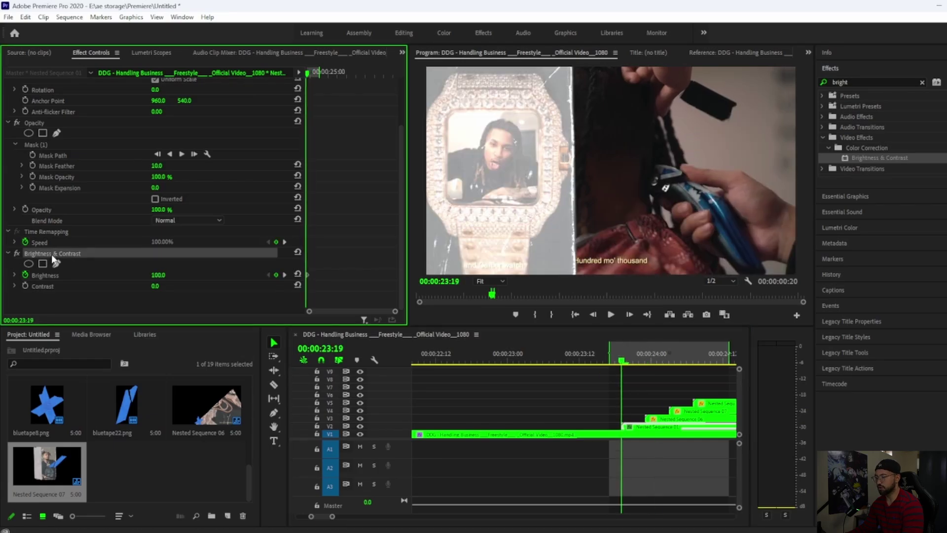
drag(625, 361, 645, 364)
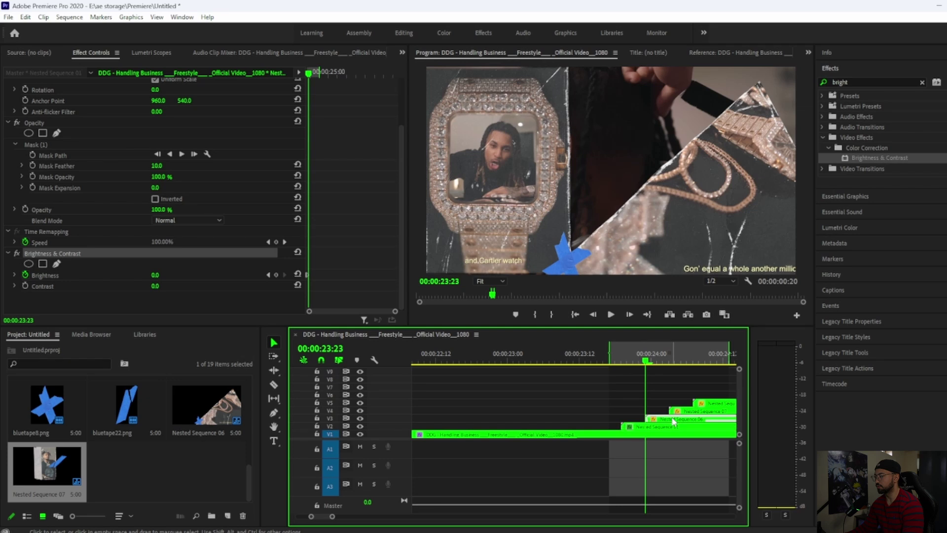
click(673, 418)
key(ctrl+v)
drag(648, 364, 712, 380)
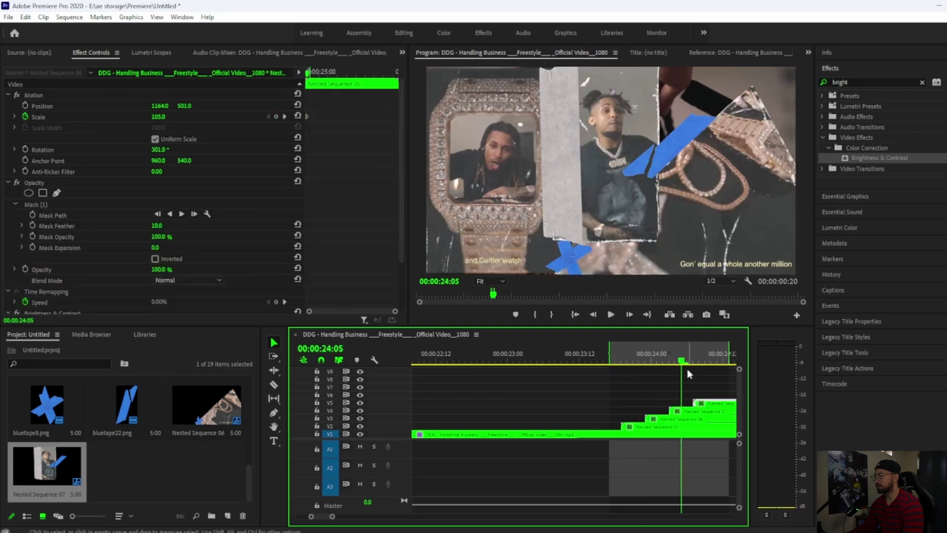
- Cut Nested Sequence 01 at 00:00:24:11 and delete the part after the cut
scroll(649, 380, down, 3)
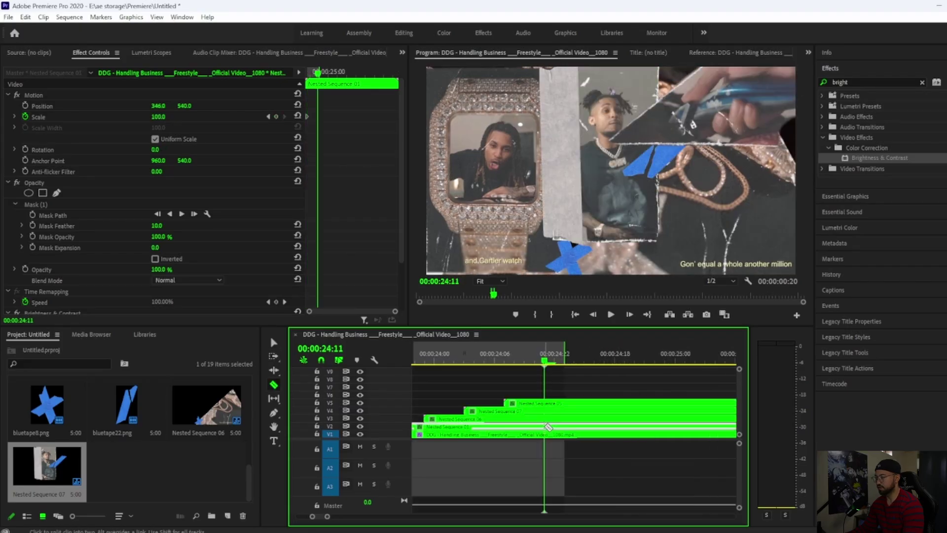
click(546, 426)
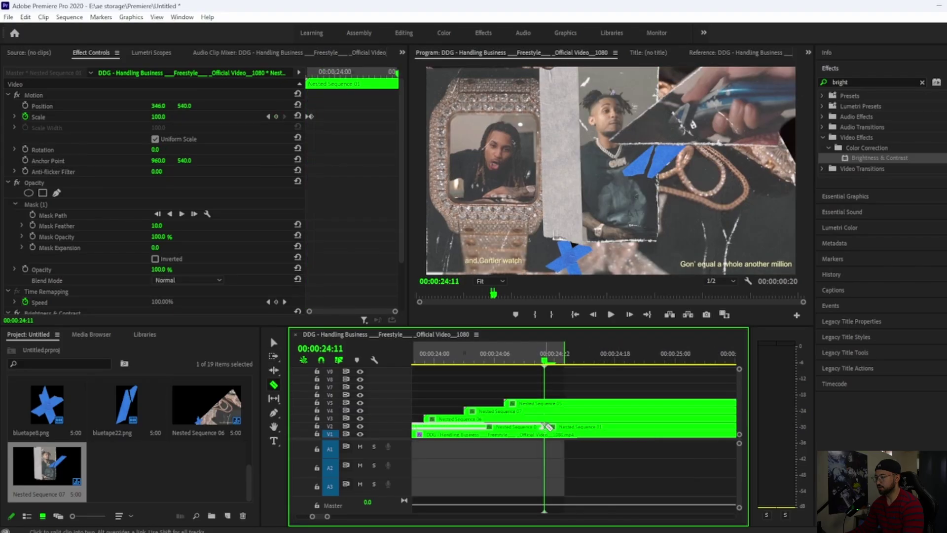
click(574, 429)
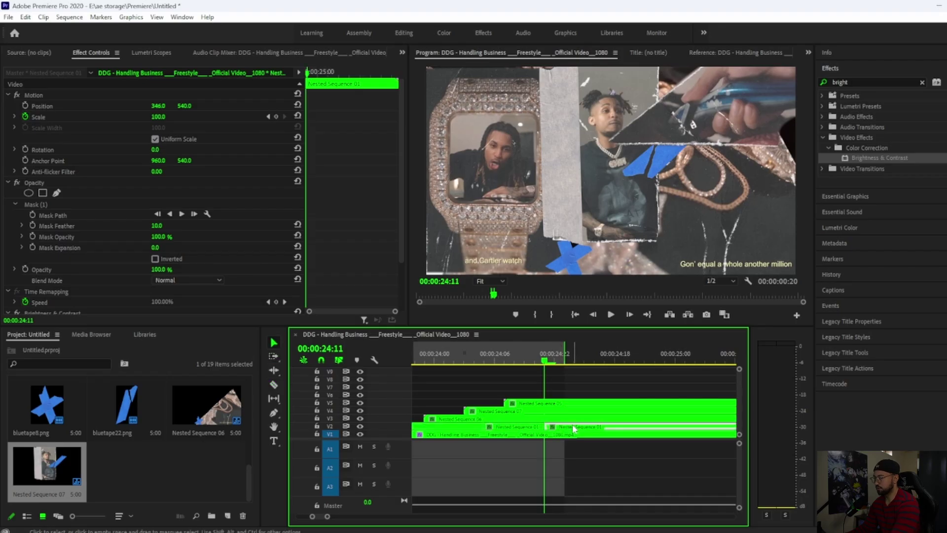
key(Delete)
- Cut Nested Sequence 06 at 00:00:24:13 and delete its remainder
drag(547, 363, 564, 366)
click(570, 419)
key(c)
click(566, 419)
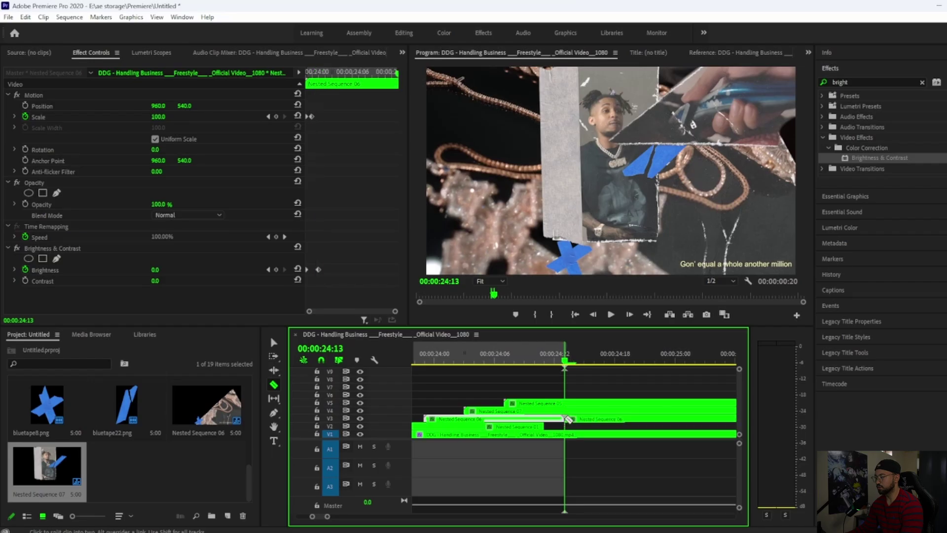
key(v)
click(581, 421)
key(Delete)
- Cut the nested sequence on V5 at 00:00:24:16 and remove everything after the cut
drag(582, 364, 593, 371)
click(595, 405)
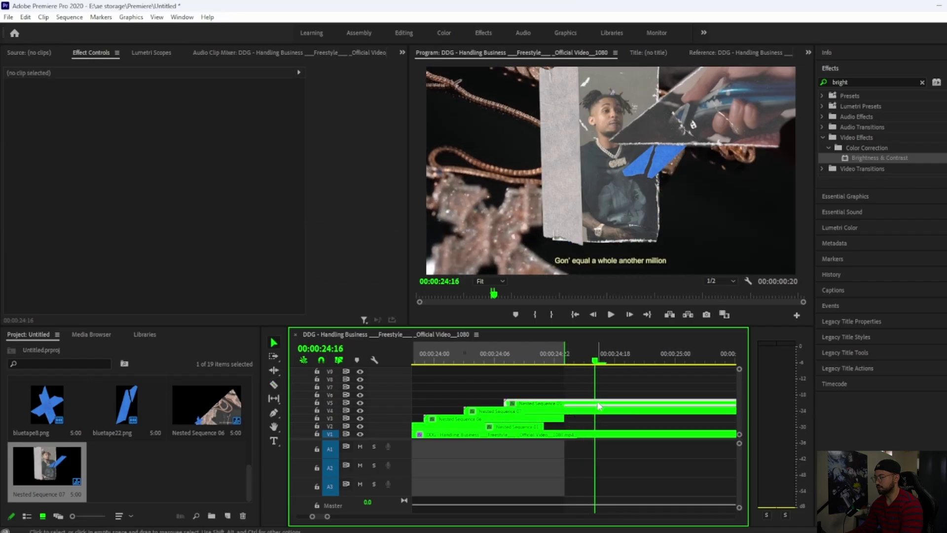
click(596, 402)
key(v)
click(604, 403)
key(Delete)
- Cut Nested Sequence 07 on V4 at 00:00:24:15 and delete its remainder
drag(597, 364, 584, 369)
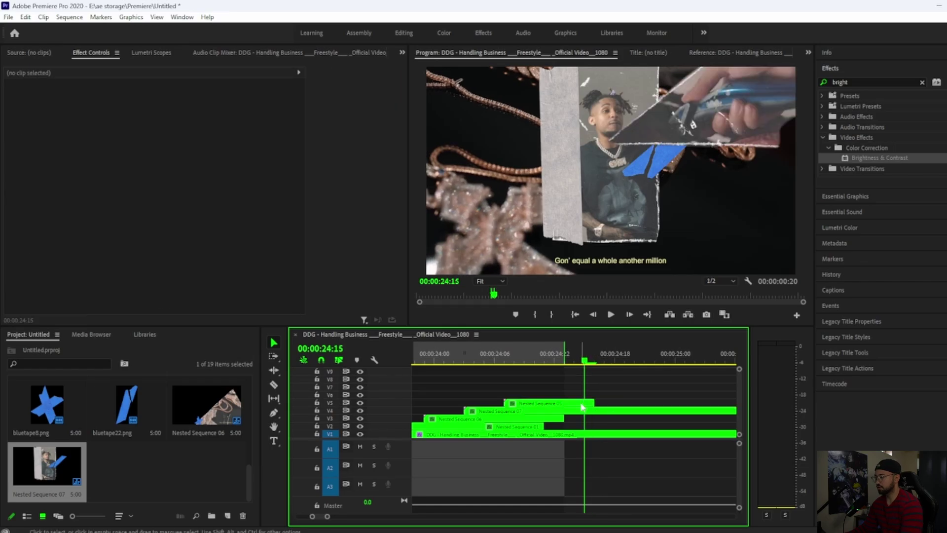
click(583, 413)
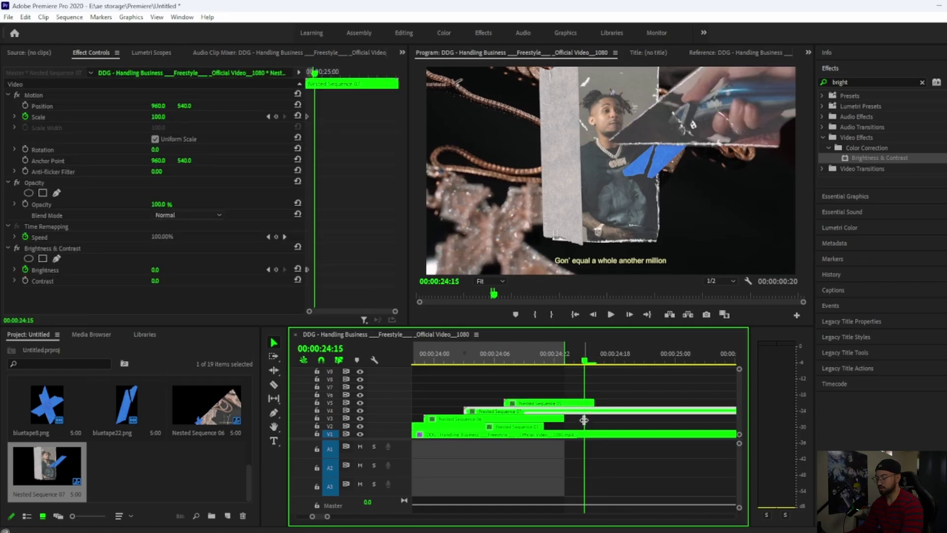
key(c)
click(586, 411)
key(v)
click(603, 413)
key(Delete)
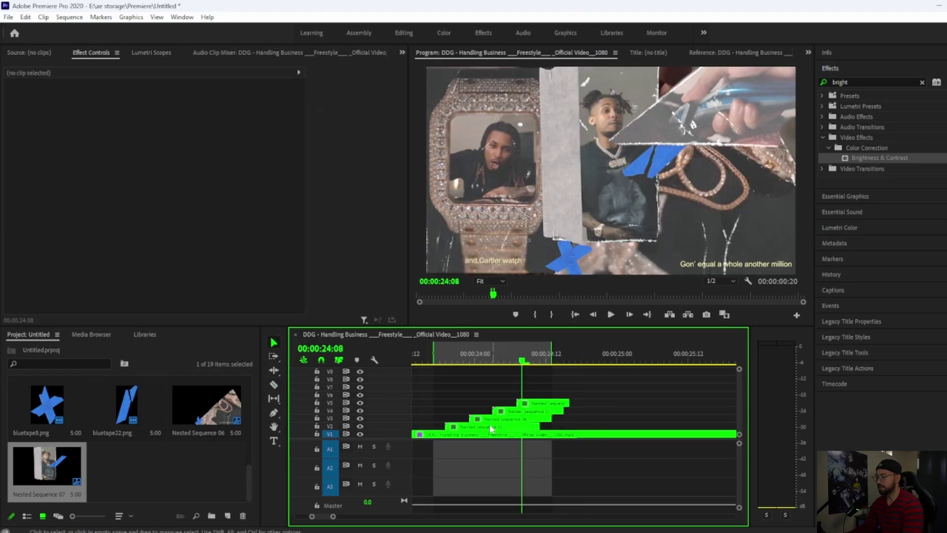
- Nest the four trimmed, staggered nested sequences on V2 to V5 together, keeping the default name
click(487, 427)
shift+click(503, 419)
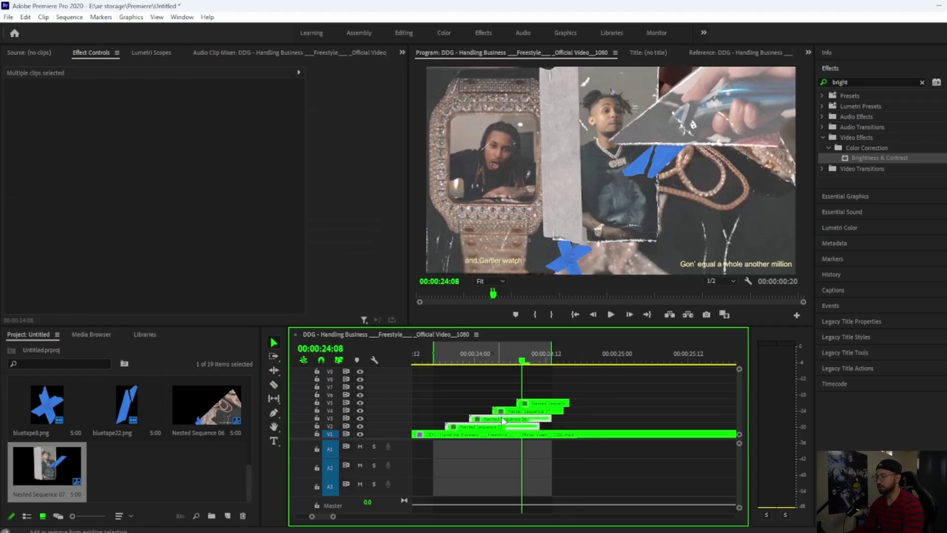
right_click(543, 405)
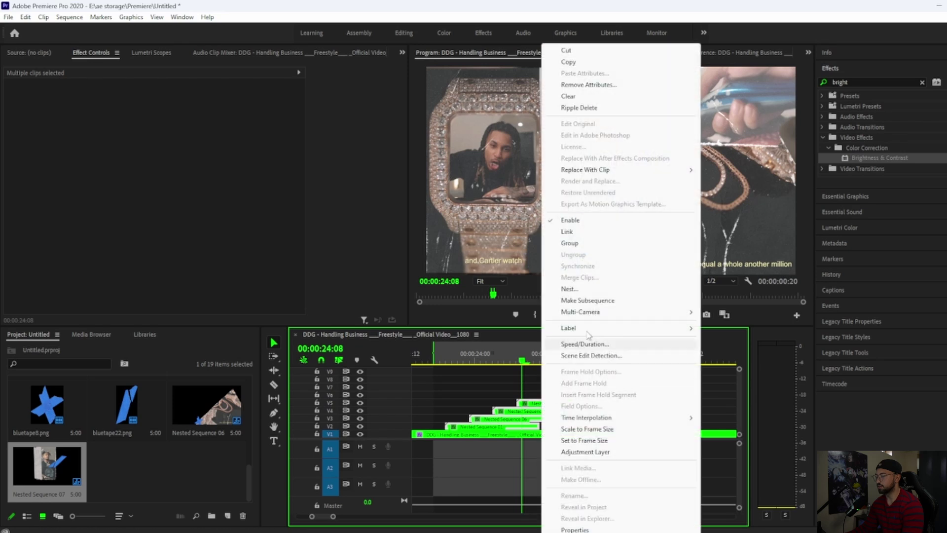
click(585, 293)
click(488, 287)
- Keyframe the combined nest's scale at 100 on 00:00:23:19 and 110 on 00:00:24:15
drag(522, 362, 448, 381)
click(483, 428)
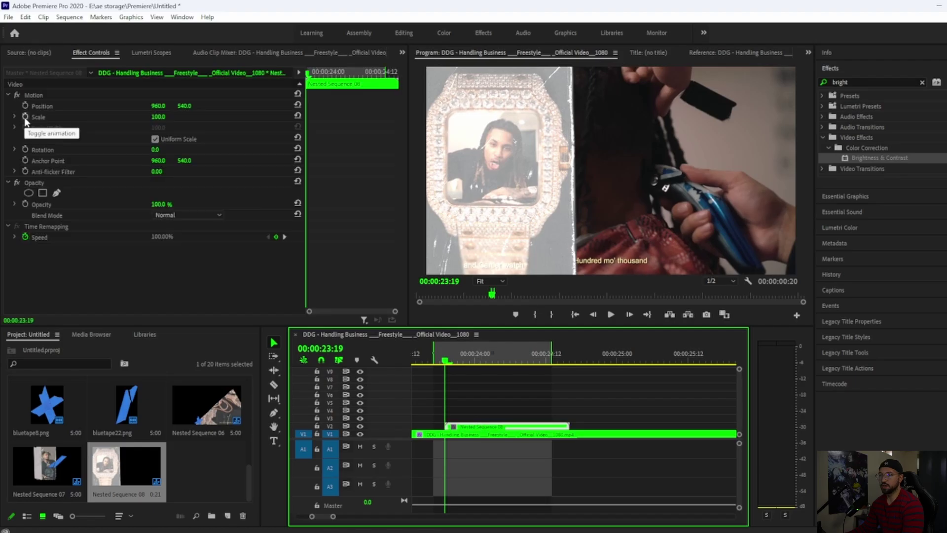
click(25, 117)
drag(445, 364, 564, 378)
click(161, 116)
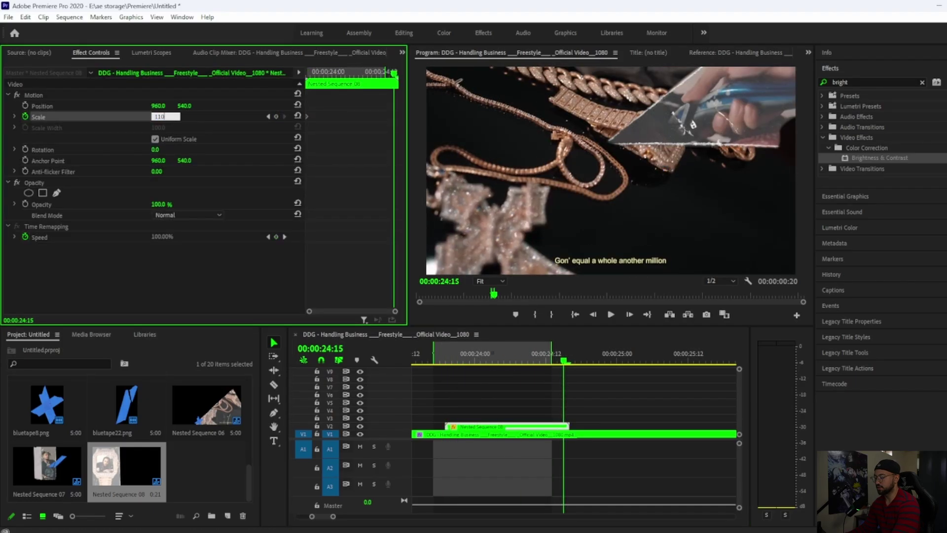
key(Return)
- Preview the combined nest's slow zoom from its first frame, and return the playhead to 00:00:23:19
click(448, 360)
key(space)
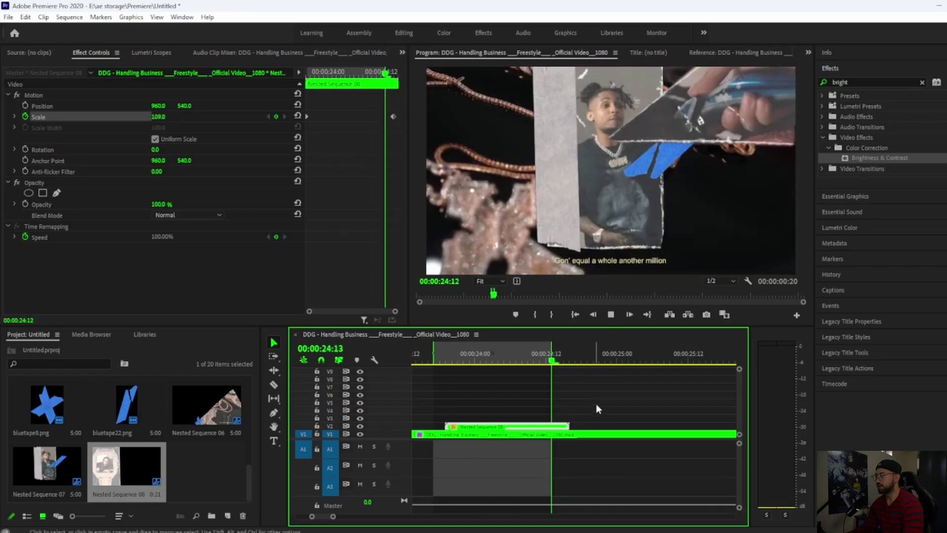
key(space)
drag(610, 362, 449, 364)
key(space)
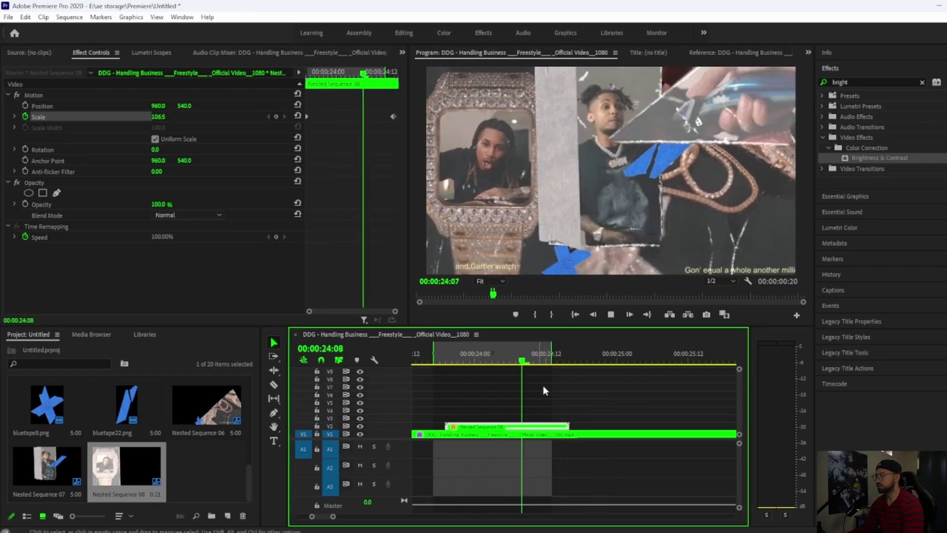
drag(585, 362, 445, 375)
- Create an adjustment layer and place it on V3 above the combined nest, starting at 00:00:23:14
click(600, 405)
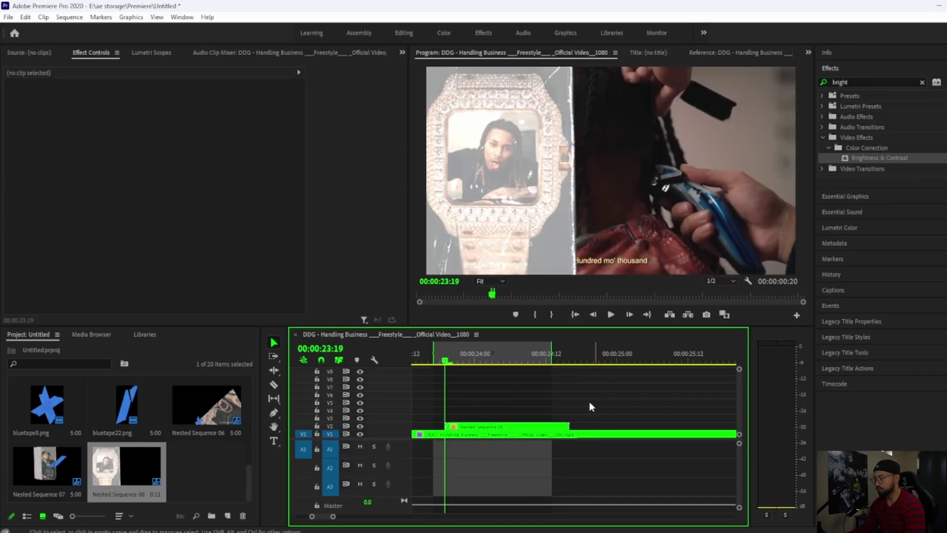
drag(206, 466, 438, 420)
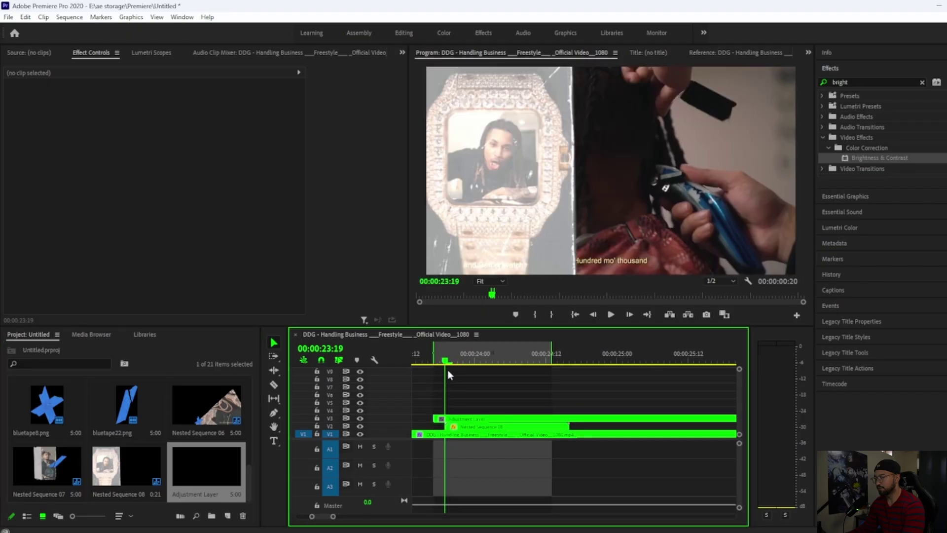
key(Left)
key(Left)
key(Left)
key(Left)
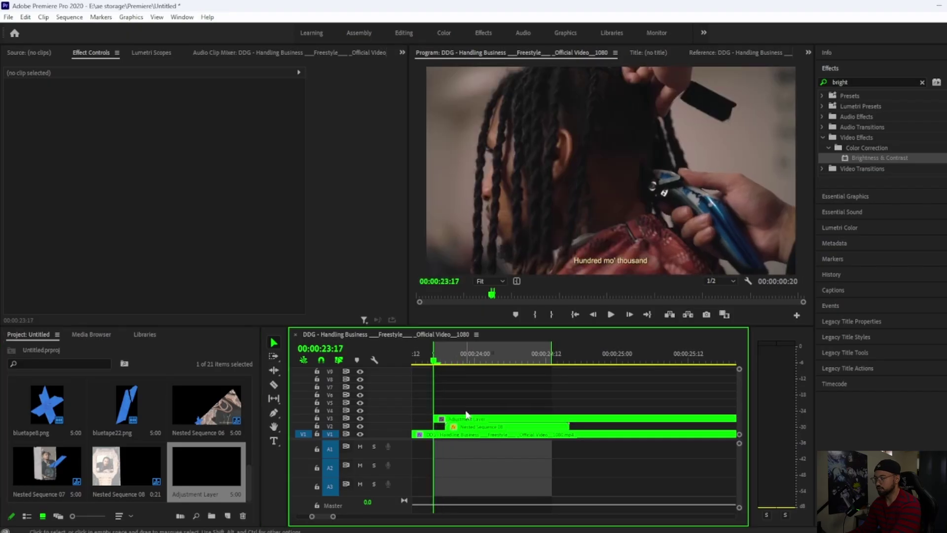
key(Left)
drag(451, 420, 435, 420)
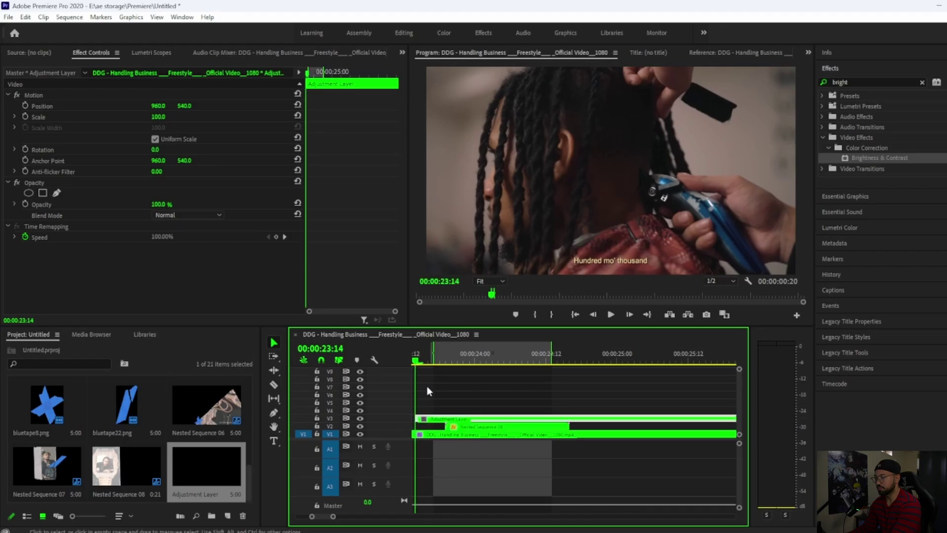
- Cut the adjustment layer at 00:00:24:00 and delete the part after the cut
drag(431, 361, 446, 363)
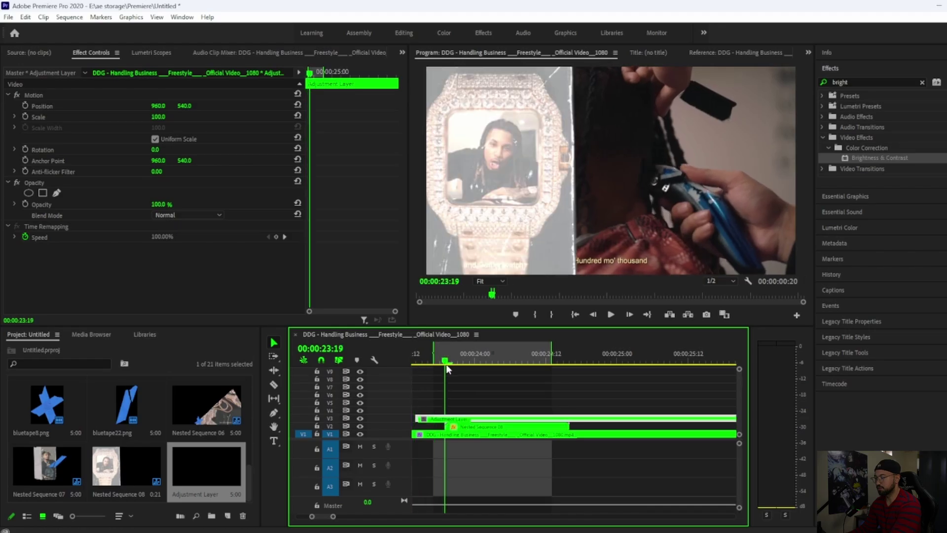
key(Right)
key(Right)
key(Right)
key(Right)
key(Right)
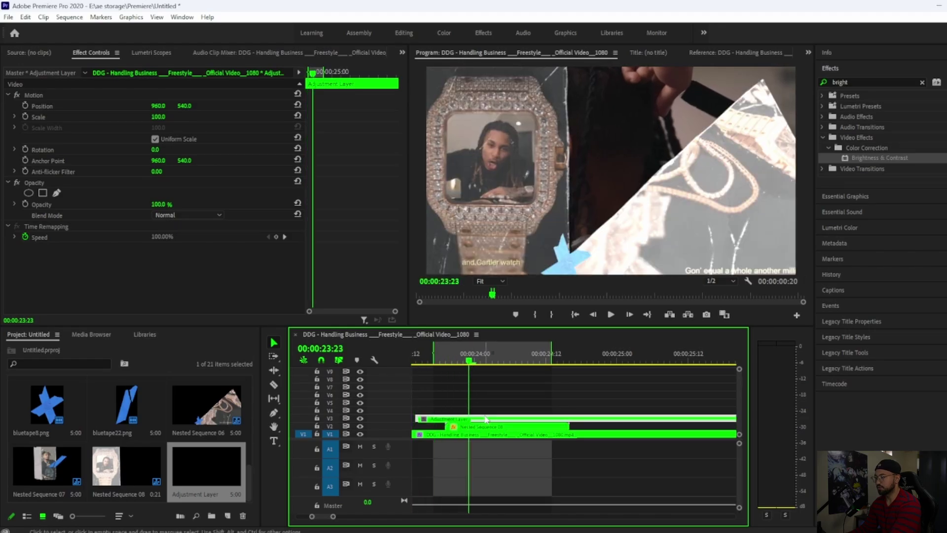
key(c)
click(475, 418)
key(v)
click(490, 421)
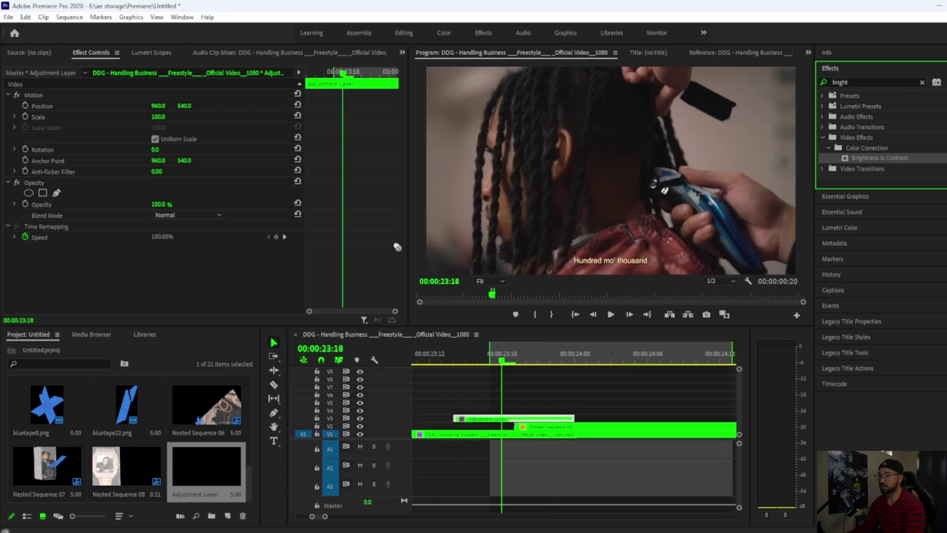
- Apply Brightness & Contrast to the adjustment layer and keyframe brightness at 0 on 00:00:23:14, 100 on 00:00:23:19 and 0 on 00:00:23:23
drag(397, 246, 208, 284)
drag(505, 362, 454, 362)
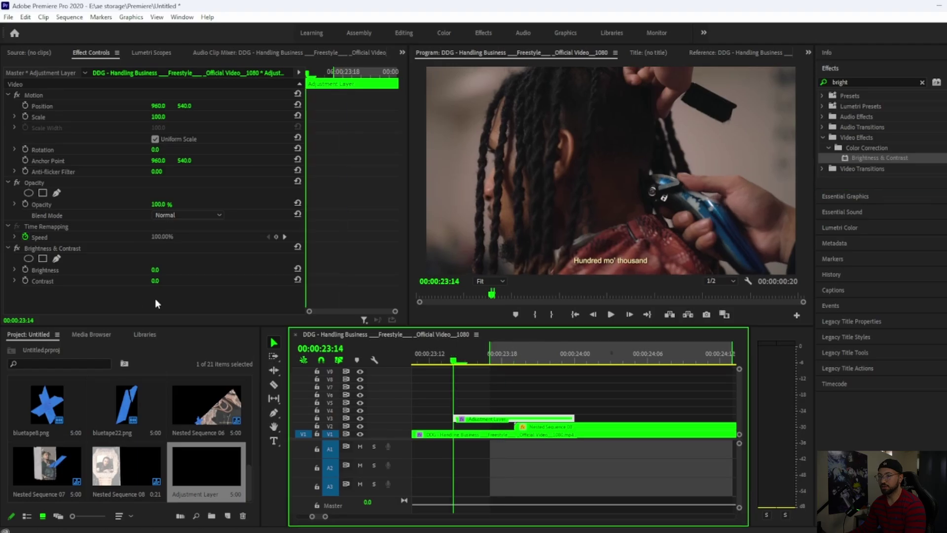
click(25, 270)
click(511, 361)
click(155, 269)
text(10)
click(562, 361)
click(163, 269)
text(0)
key(Return)
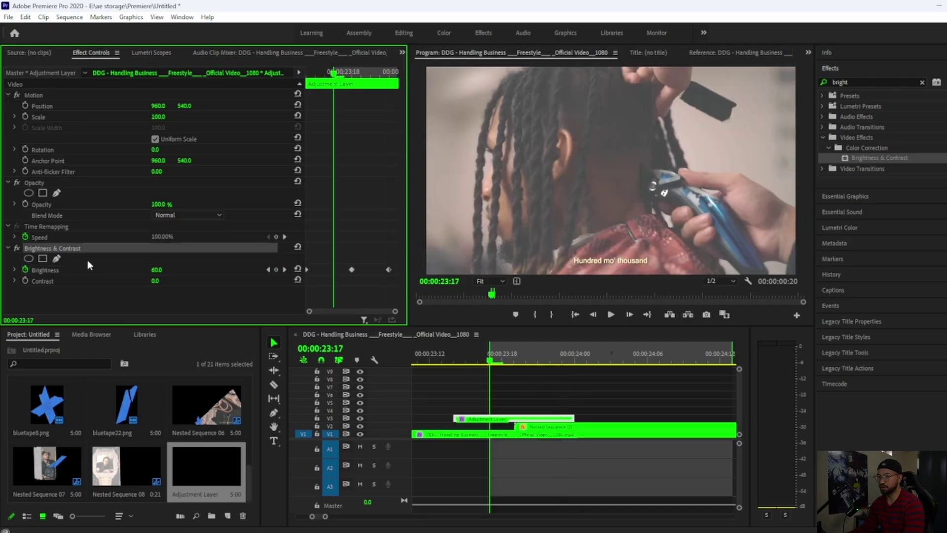
- Duplicate the keyframed Brightness & Contrast effect on the adjustment layer and preview the flash through the end of the transition
click(64, 299)
key(ctrl+v)
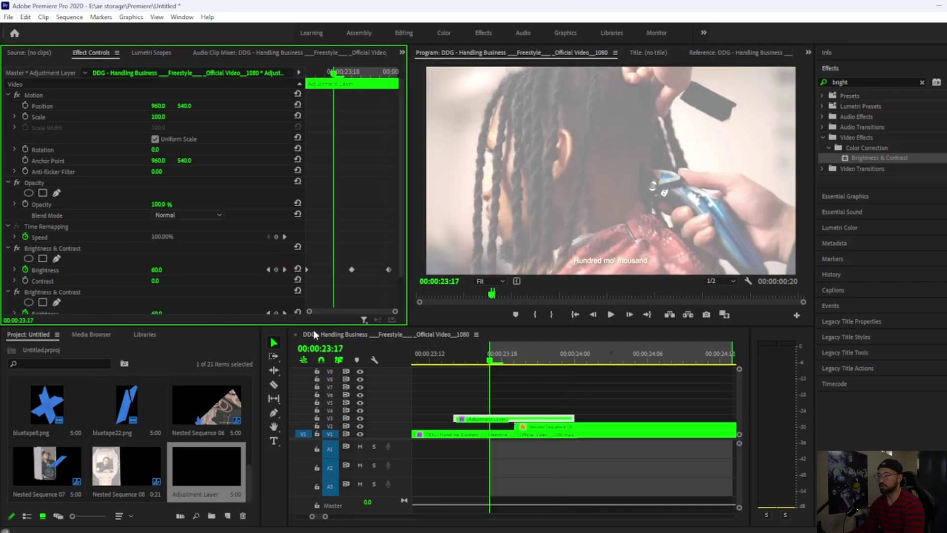
drag(490, 356, 434, 369)
key(space)
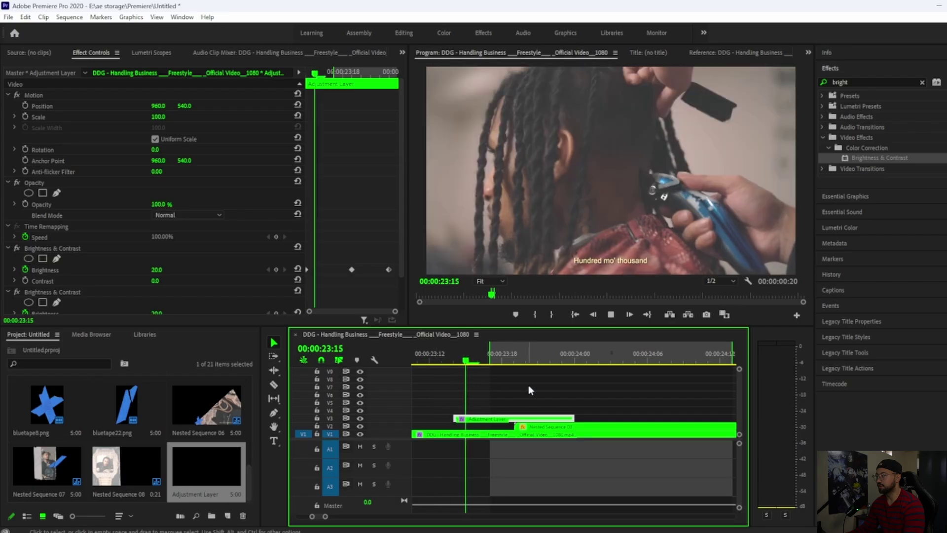
key(space)
drag(578, 368, 474, 382)
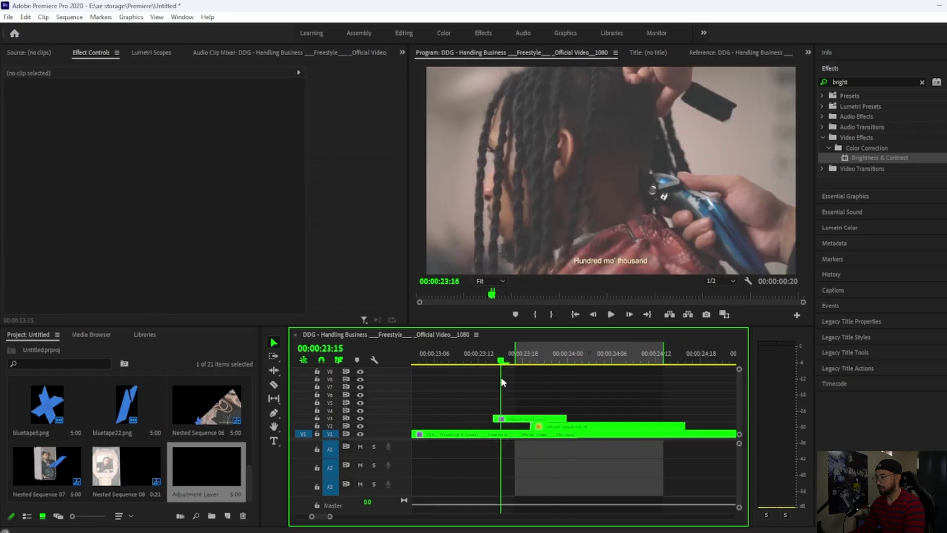
key(space)
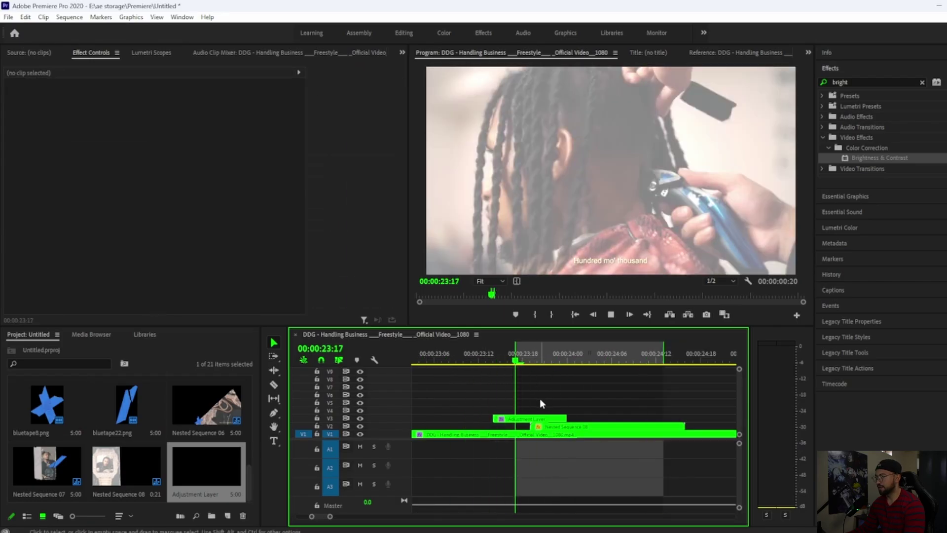
key(space)
drag(710, 362, 683, 369)
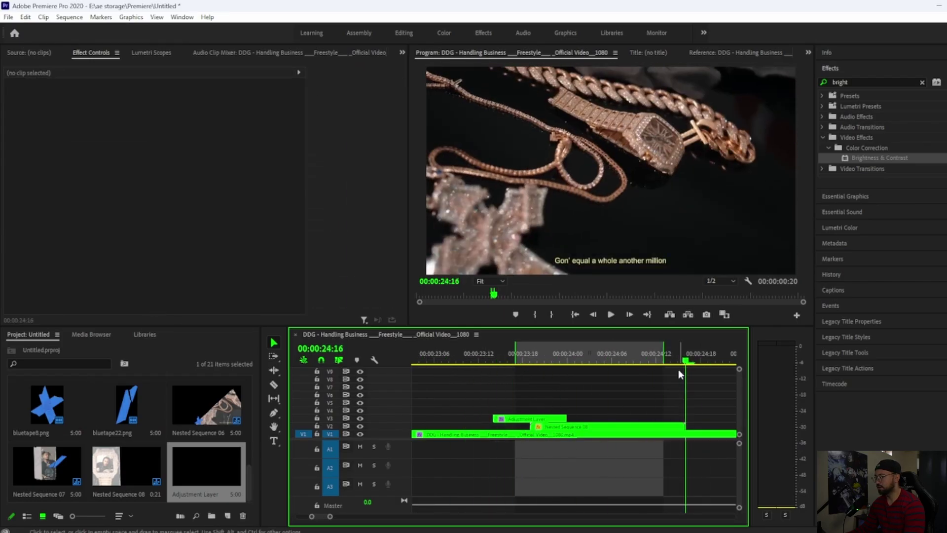
- Add a second adjustment layer on V3 over the end of the combined nest, cut it at 00:00:24:11 and delete the part before the cut
drag(226, 469, 675, 420)
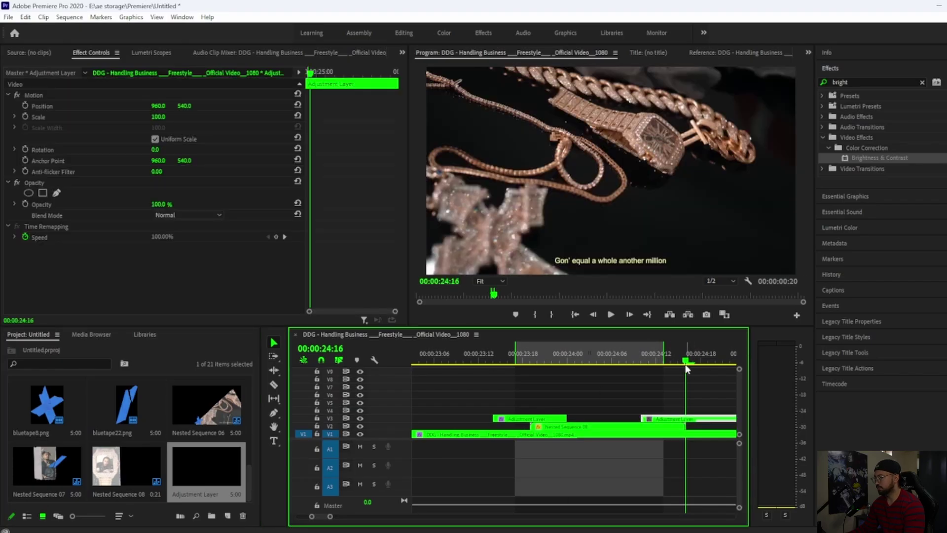
key(Left)
key(Left)
key(Left)
key(Left)
key(Left)
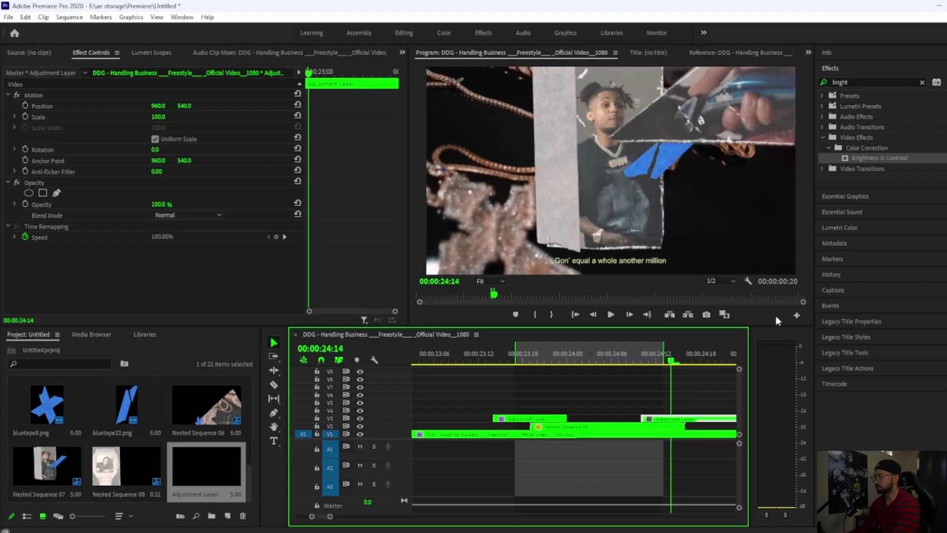
key(c)
click(649, 419)
key(v)
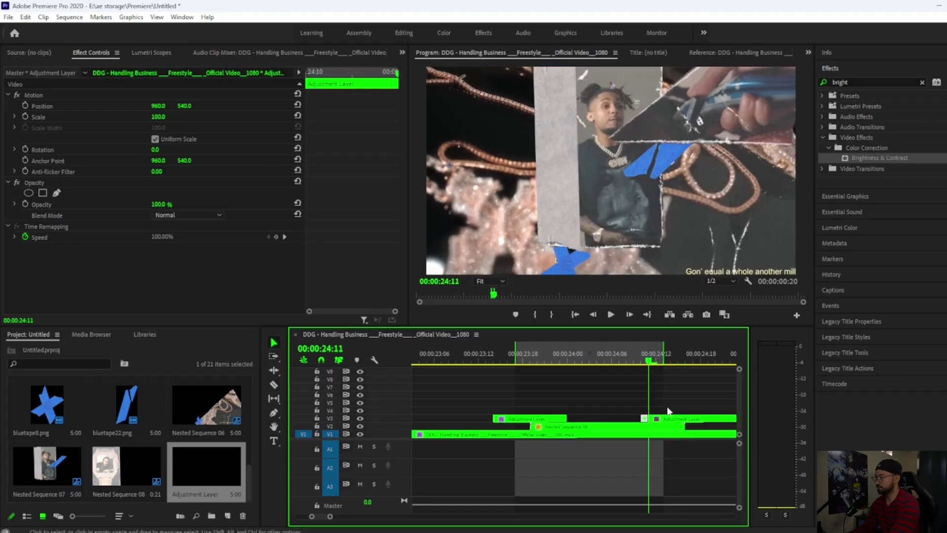
key(Delete)
- Trim the end of the second adjustment layer to 00:00:24:21, five frames past the end of the combined nest
drag(671, 361, 685, 367)
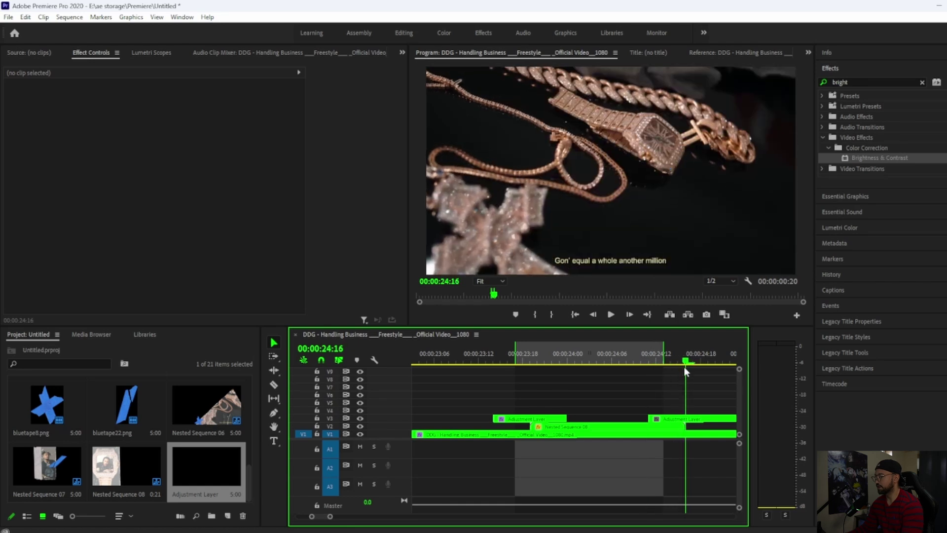
click(706, 418)
key(Right)
key(Right)
key(Right)
key(Right)
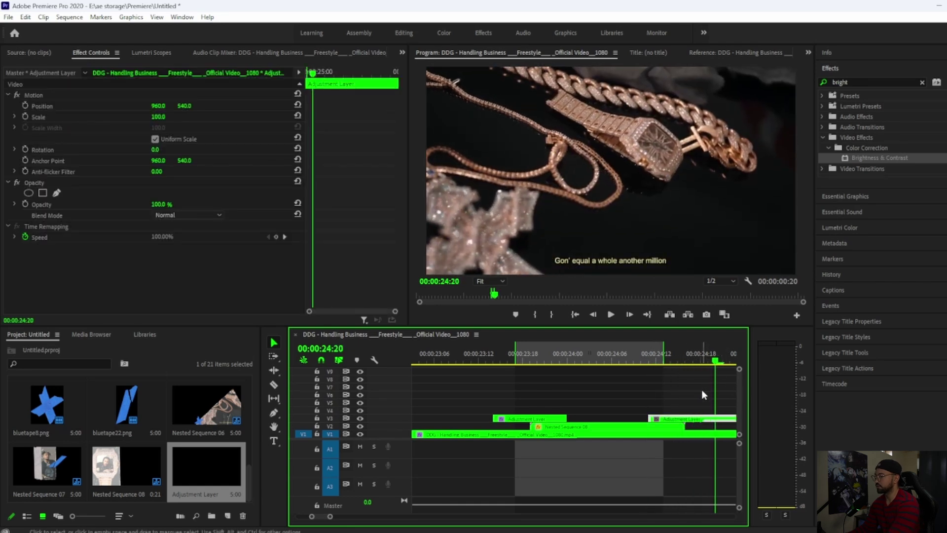
key(Right)
drag(733, 423, 722, 423)
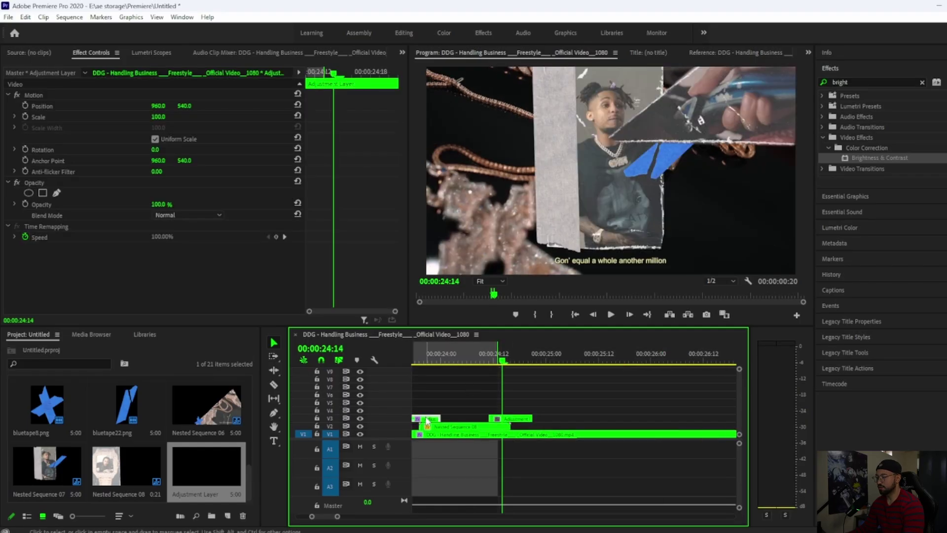
- Copy both keyframed Brightness & Contrast effects from the first adjustment layer to the second and preview the whole transition
click(71, 248)
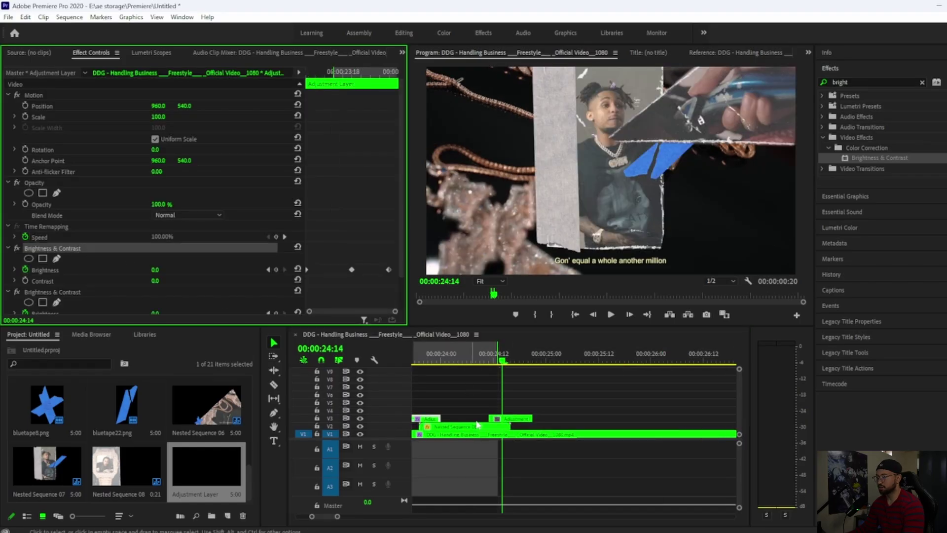
click(516, 420)
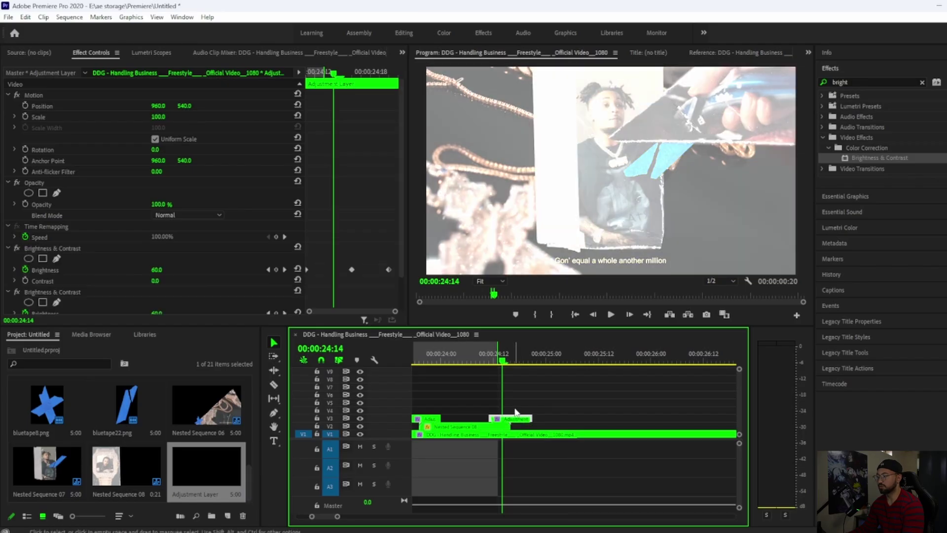
key(space)
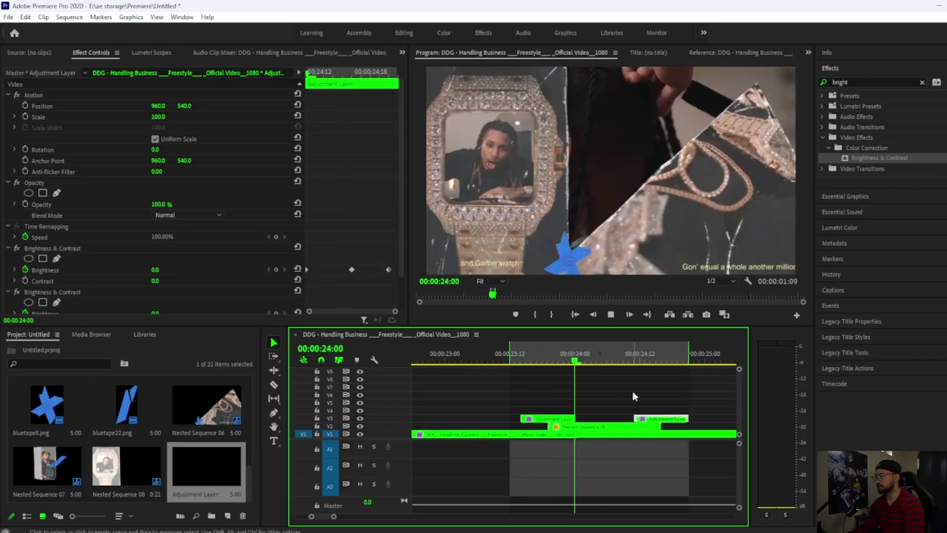